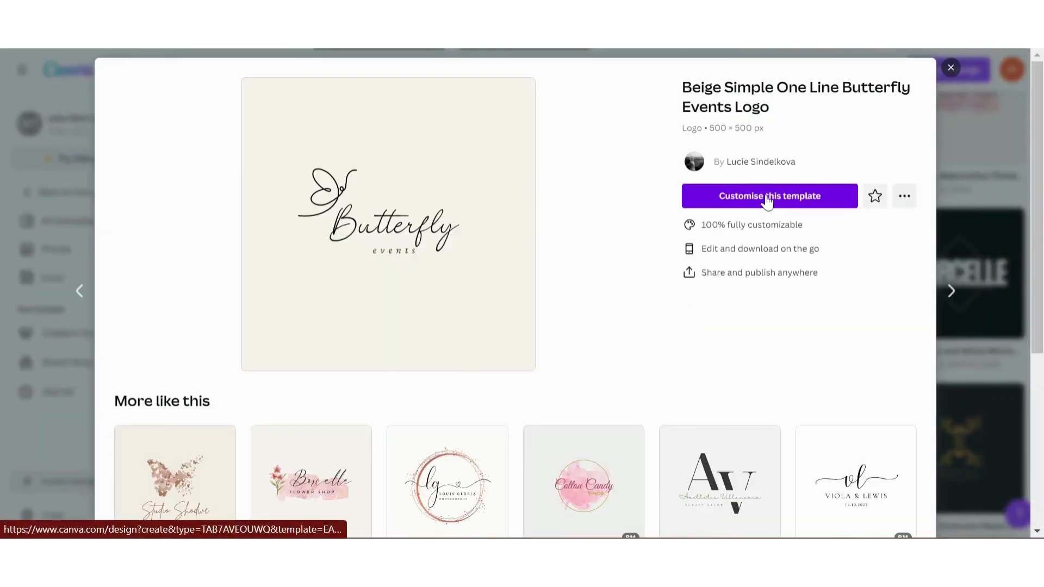
# Open the Beige Simple One Line Butterfly Events Logo template for customising and replace its "Butterfly" text with "Groovy"
pyautogui.click(767, 198)
pyautogui.click(577, 231)
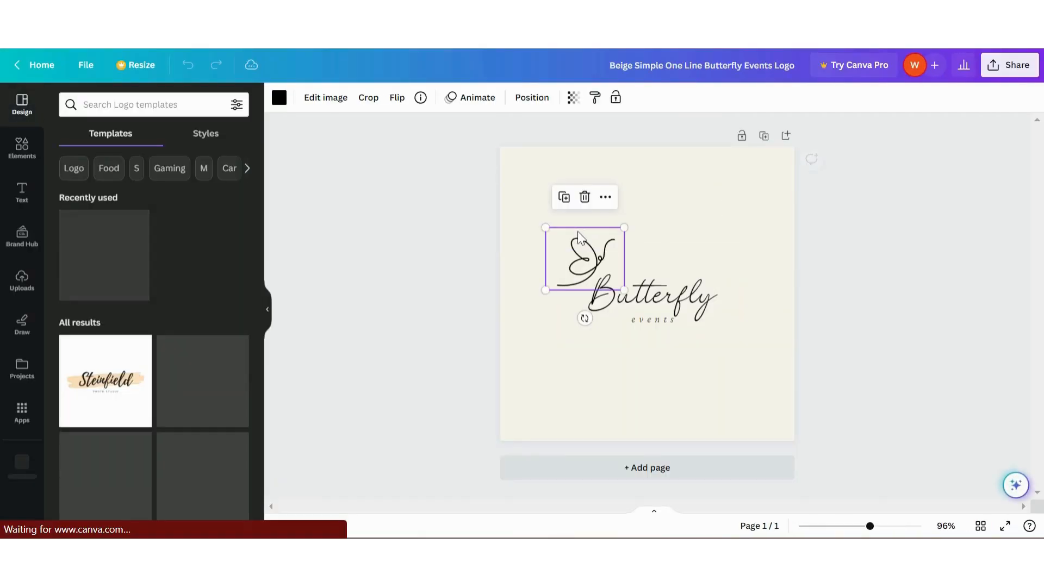
pyautogui.click(759, 296)
pyautogui.doubleClick(637, 300)
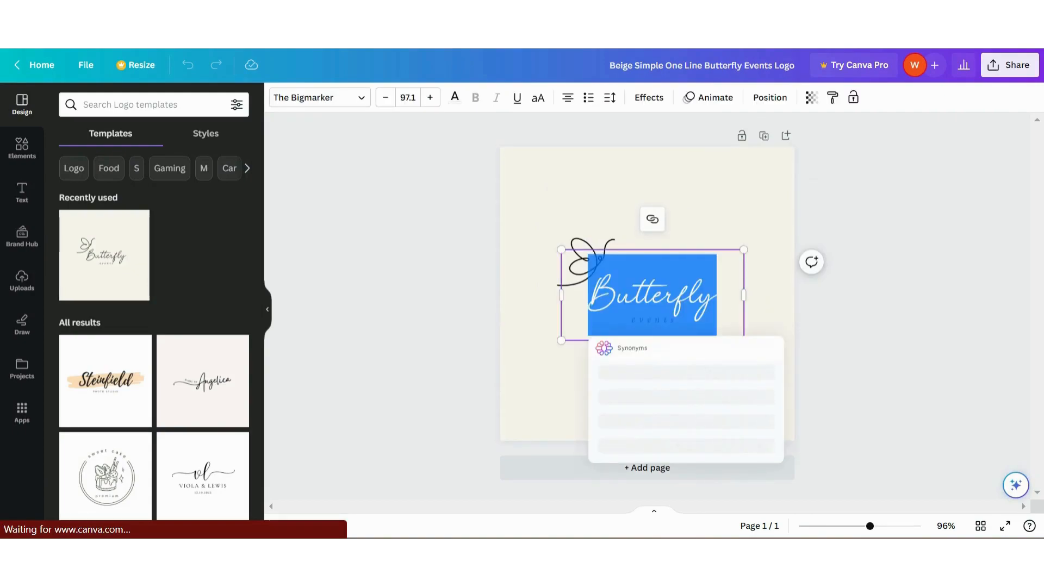
pyautogui.write('Groovy')
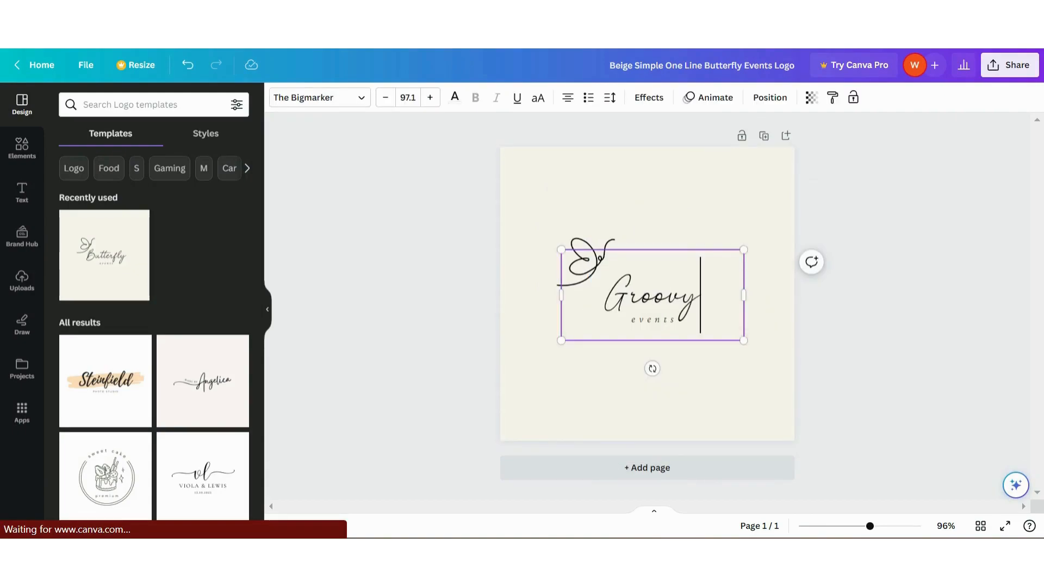
pyautogui.click(761, 304)
# Replace the "events" tagline with "Never Out of date" and widen its text box so the words fit on one line
pyautogui.click(661, 302)
pyautogui.click(644, 321)
pyautogui.doubleClick(644, 321)
pyautogui.press('BackSpace')
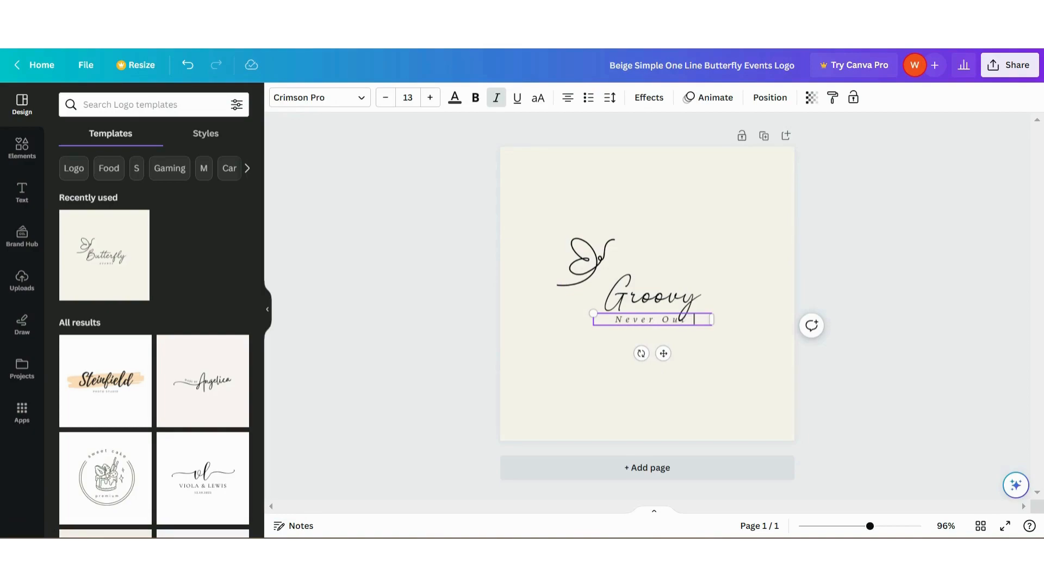
pyautogui.write('Never Out of date')
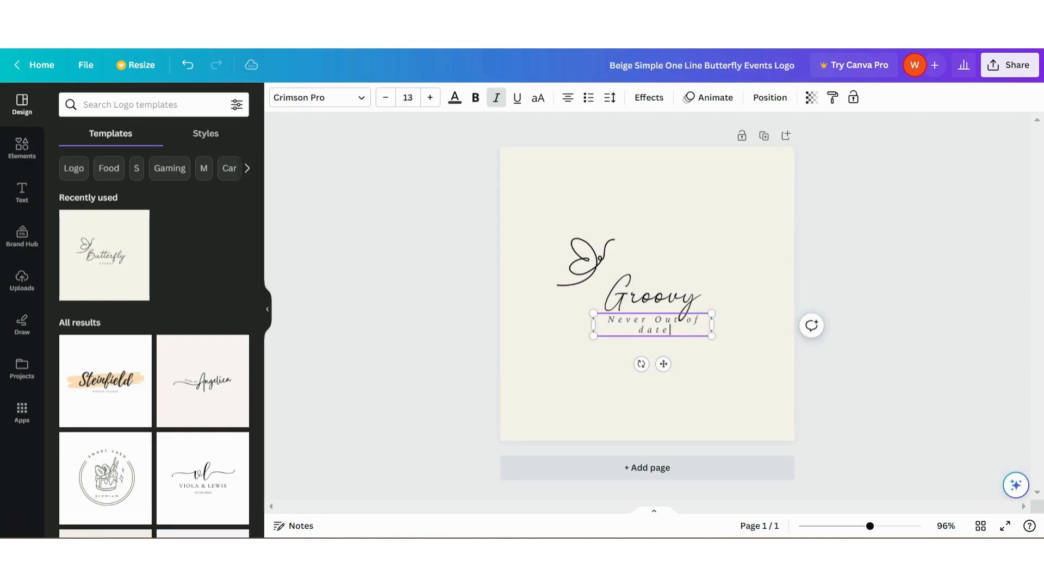
pyautogui.moveTo(711, 325); pyautogui.dragTo(761, 328)
# Change the logo's background colour to black
pyautogui.click(753, 361)
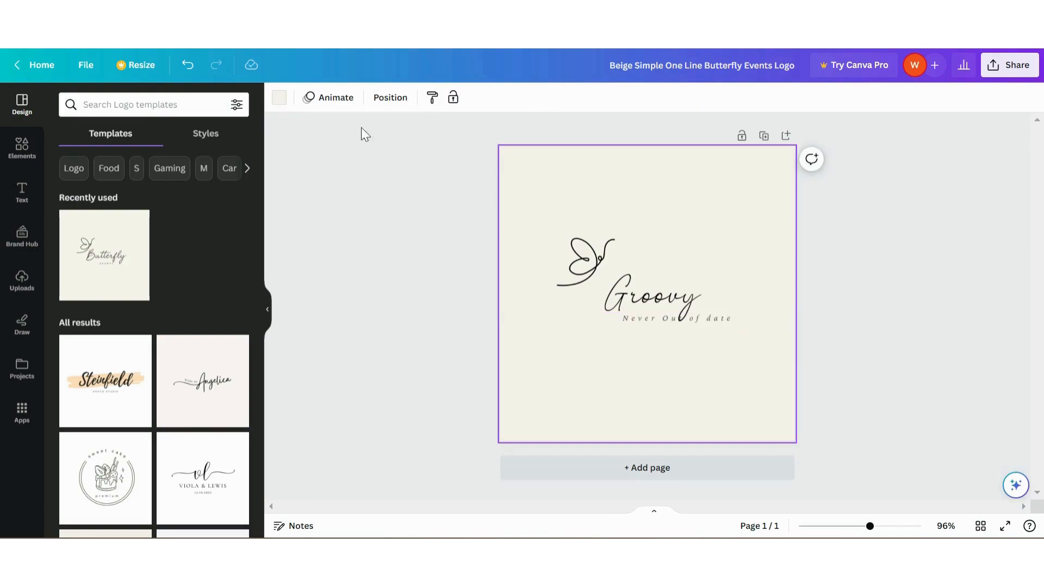
pyautogui.click(279, 98)
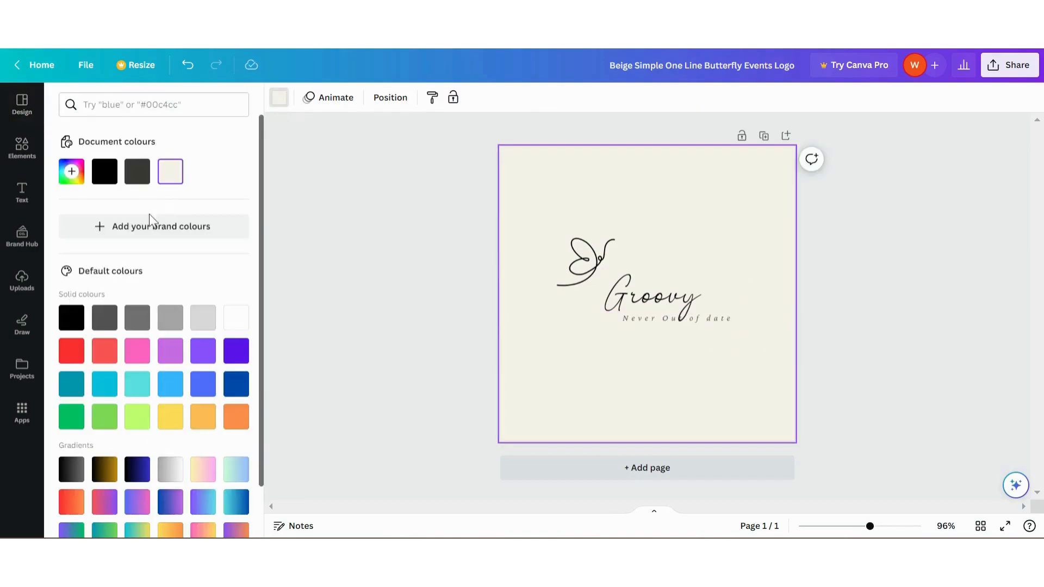
pyautogui.click(105, 173)
# Recolour the "Groovy" text with the dark gold from the Four-layered Cake palette, found by searching colours for "gold"
pyautogui.click(645, 294)
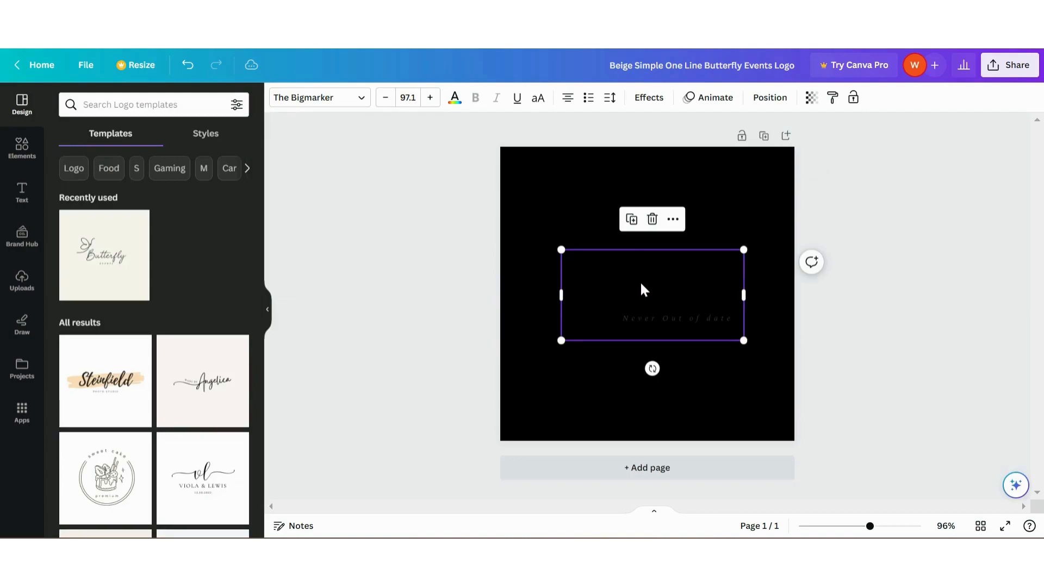
pyautogui.click(454, 100)
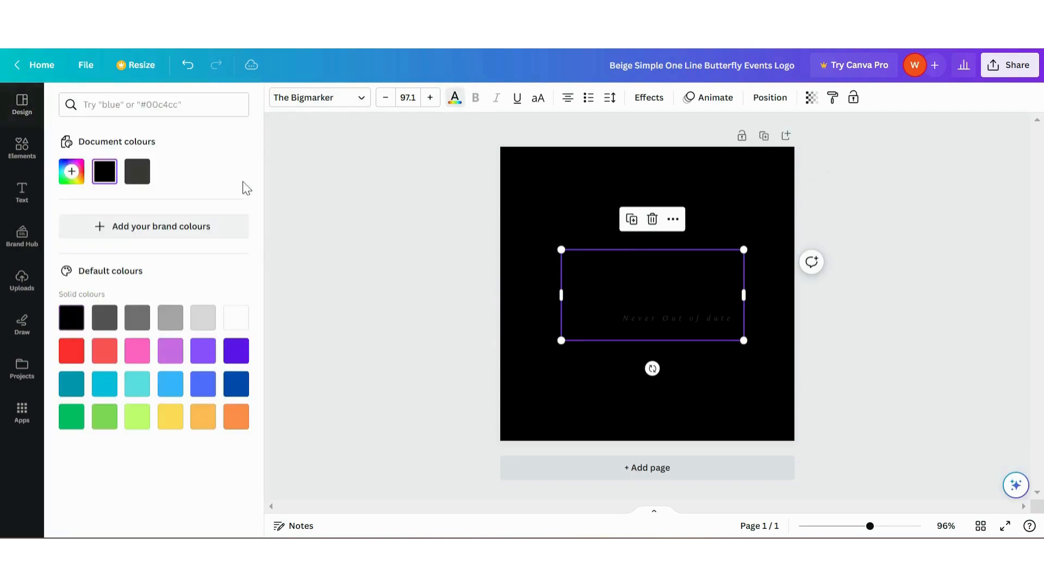
pyautogui.click(215, 429)
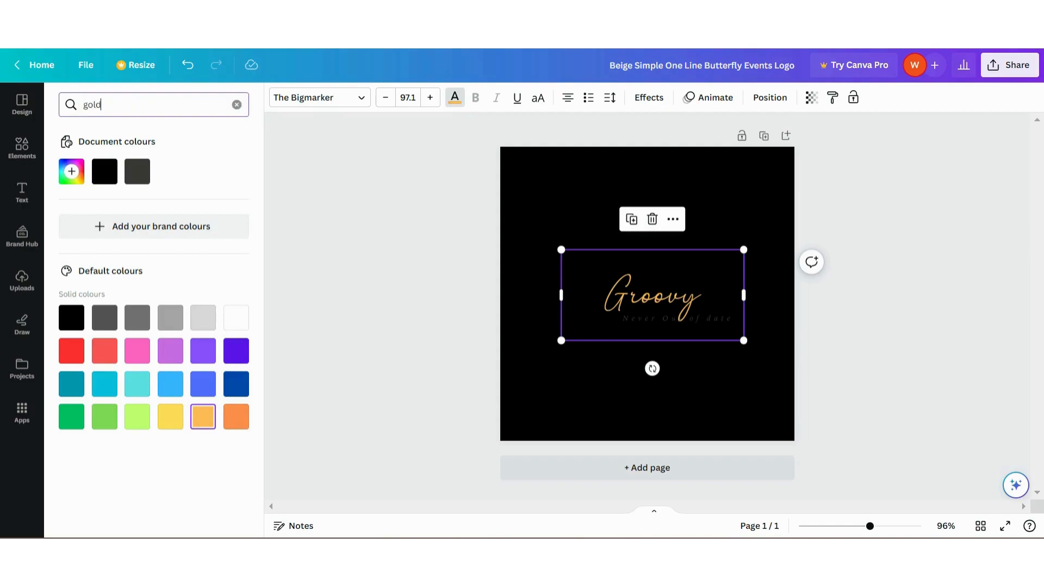
pyautogui.press('Return')
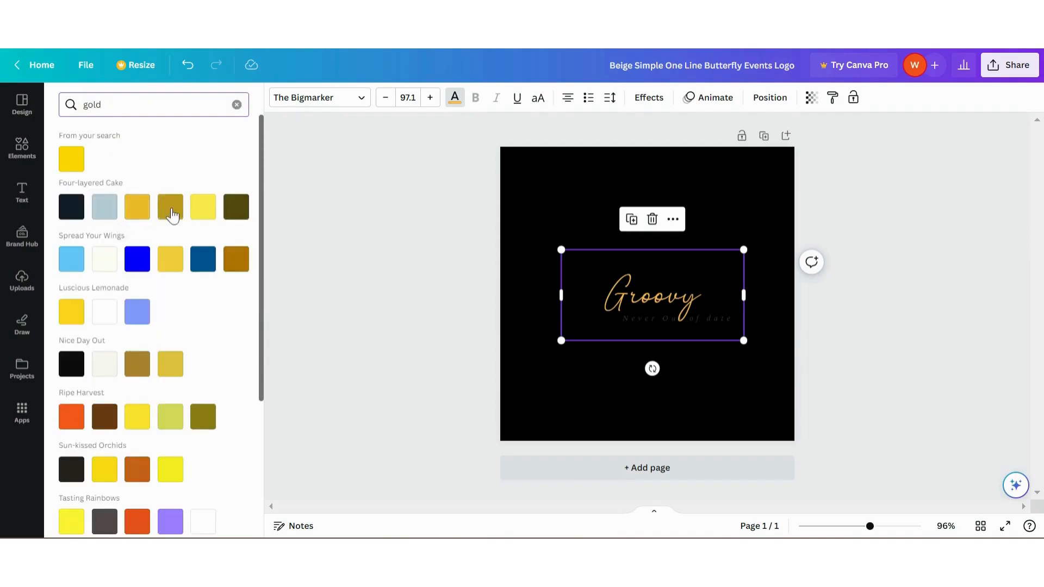
pyautogui.click(174, 213)
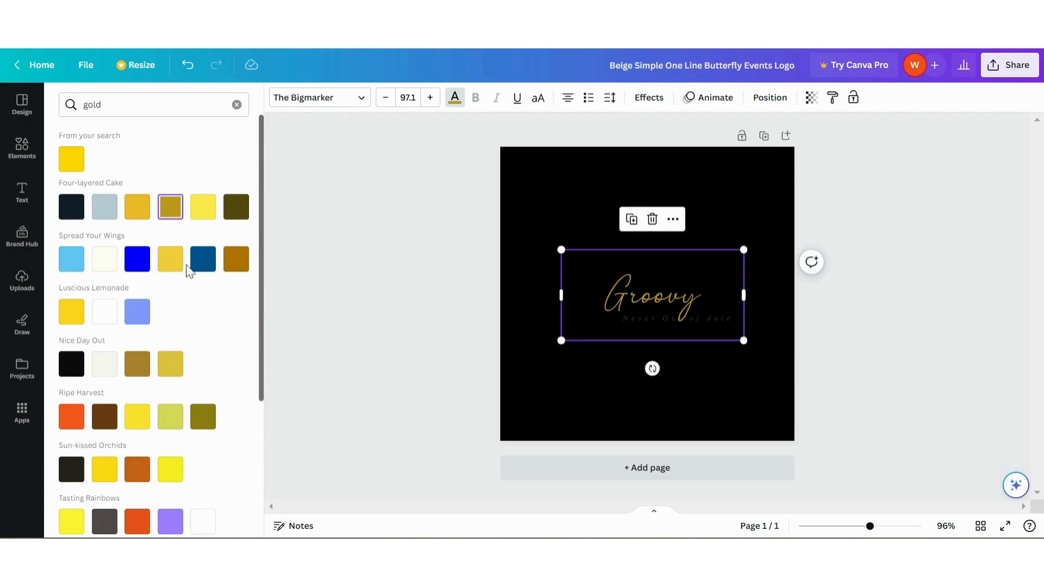
pyautogui.scroll(-4, 184, 268)
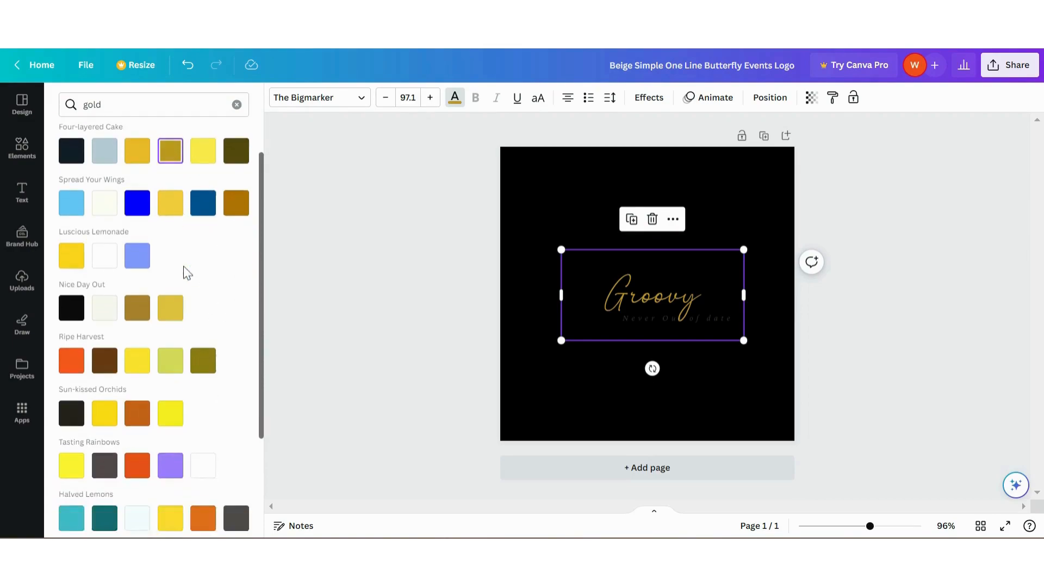
pyautogui.scroll(4, 183, 266)
pyautogui.click(237, 104)
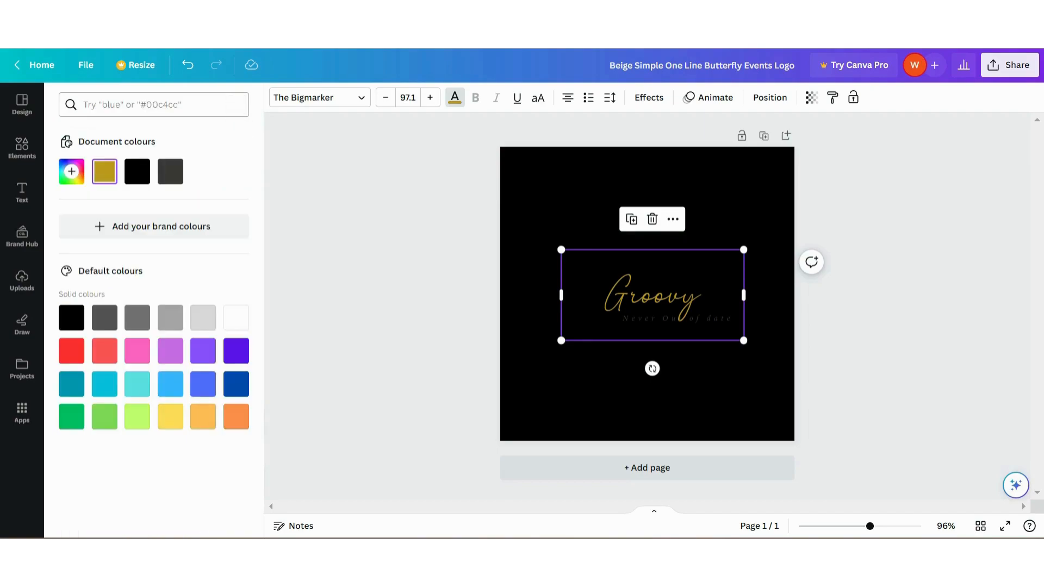
# Recolour the "Never Out of date" tagline white
pyautogui.click(633, 323)
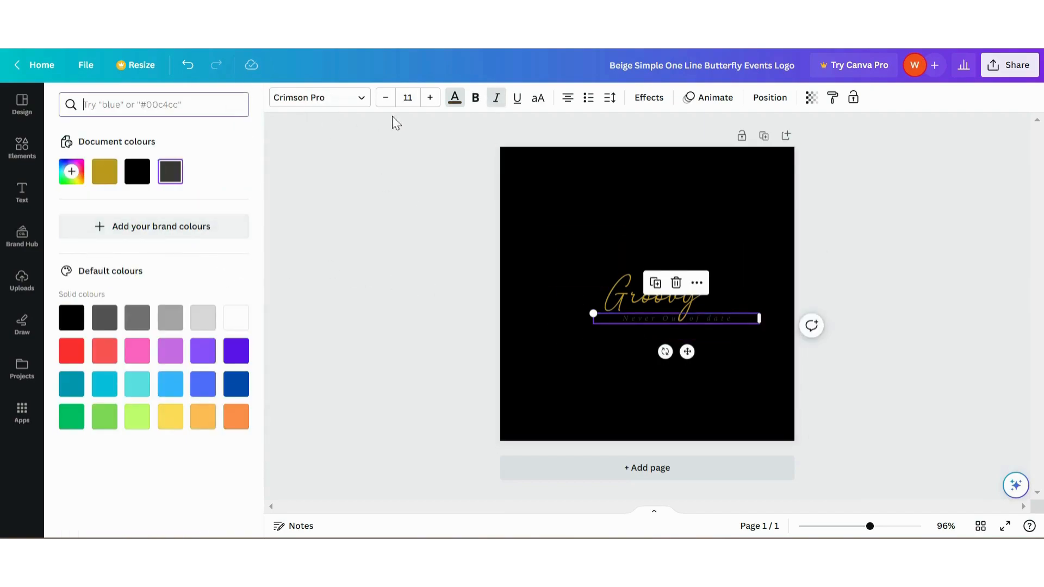
pyautogui.click(335, 294)
# Change the font of the "Groovy" text to Allura
pyautogui.click(583, 300)
pyautogui.click(356, 100)
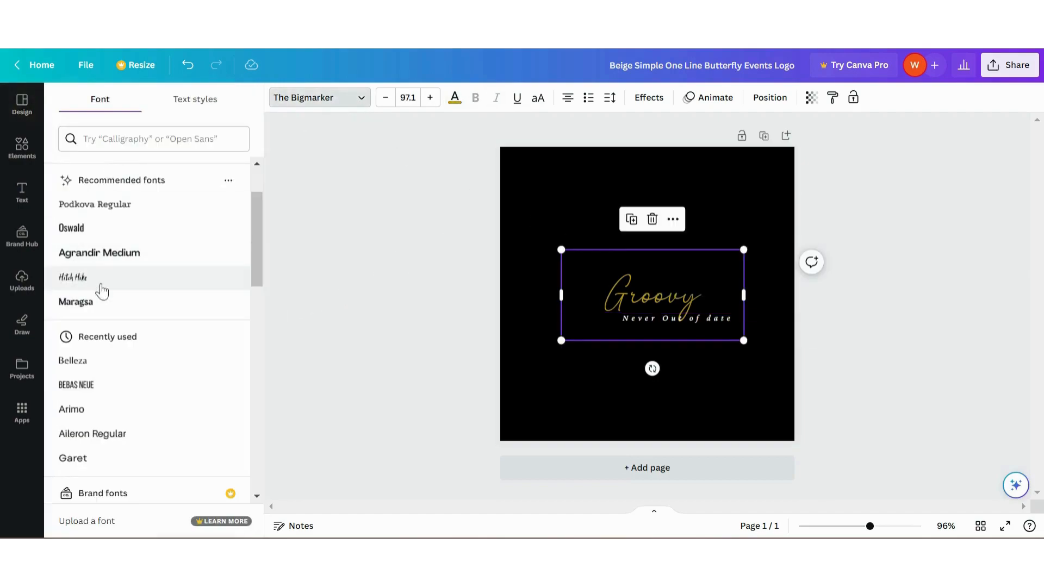
pyautogui.scroll(-6, 163, 378)
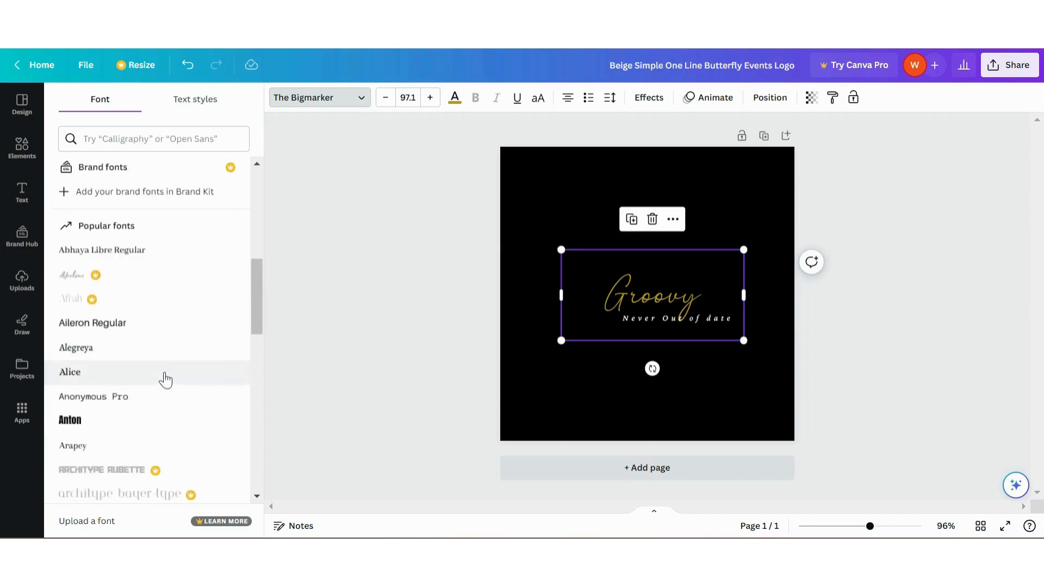
pyautogui.scroll(-5, 136, 380)
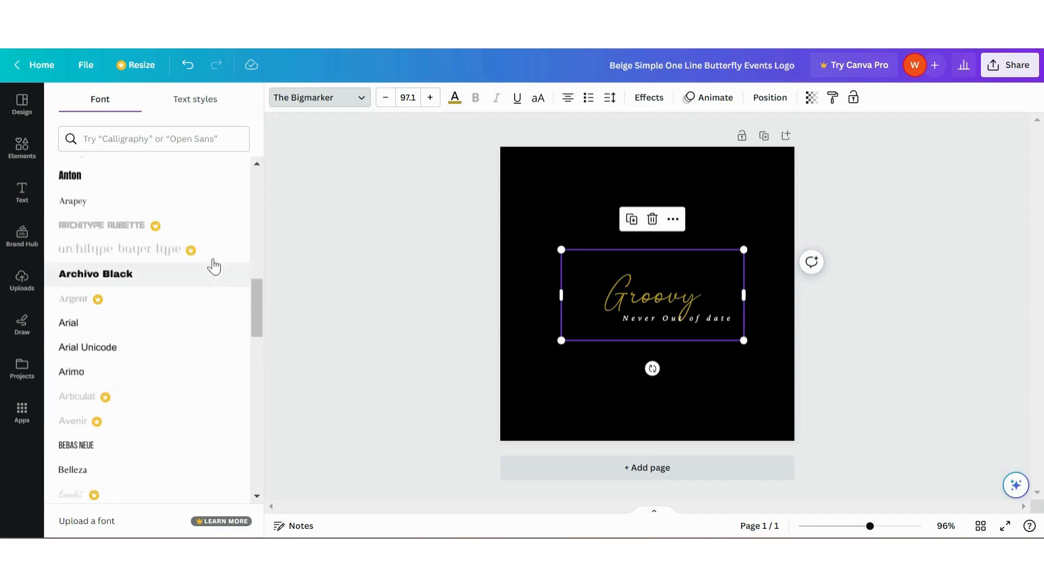
pyautogui.scroll(-15, 186, 375)
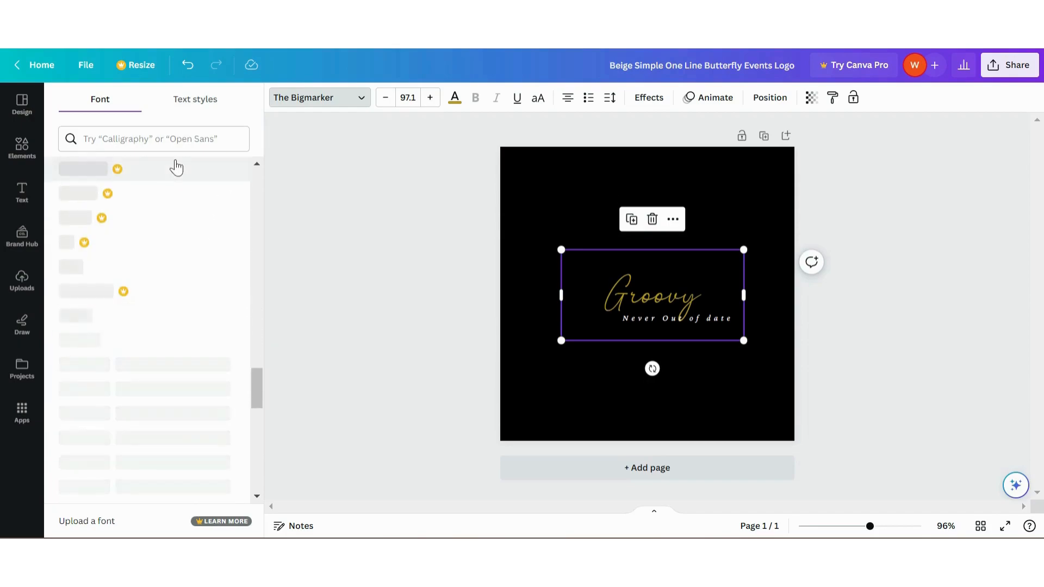
pyautogui.click(152, 139)
pyautogui.write('al')
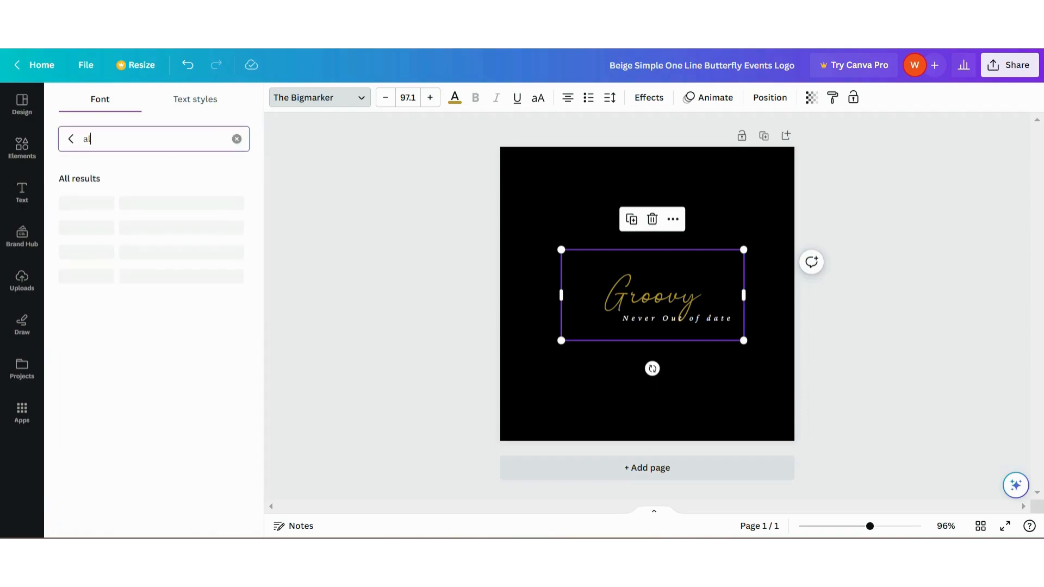
pyautogui.write('lura')
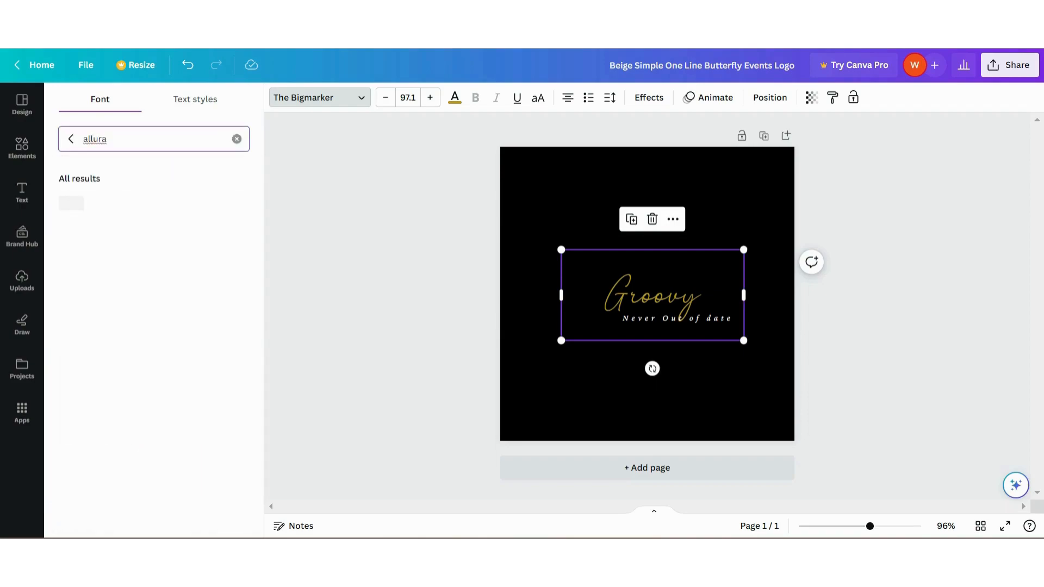
pyautogui.click(80, 209)
# Widen the "Groovy" text box to about 376 px and shift both the name and the tagline slightly to the left on the canvas
pyautogui.moveTo(744, 254); pyautogui.dragTo(785, 253)
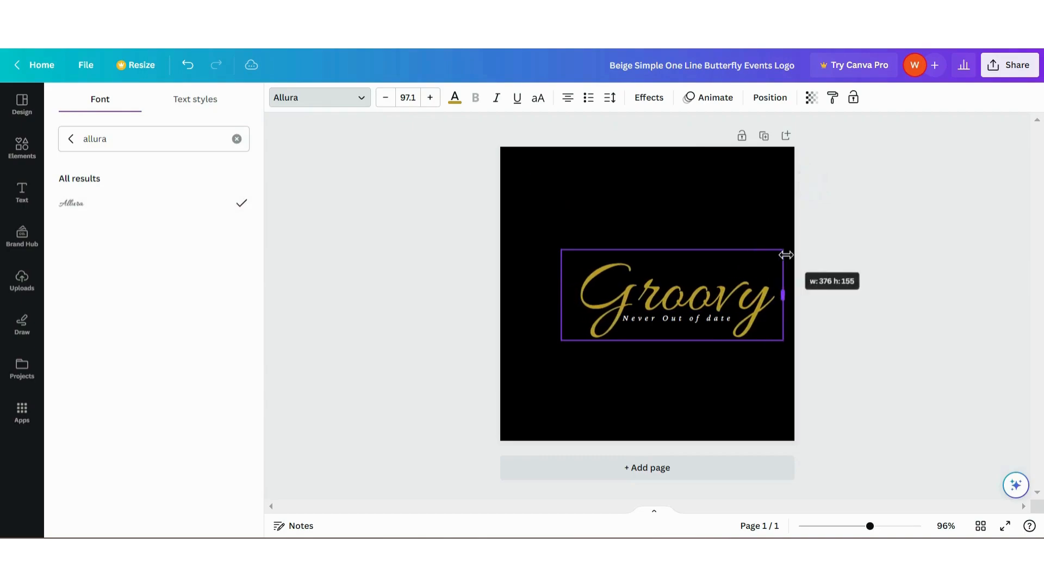
pyautogui.moveTo(751, 286); pyautogui.dragTo(740, 283)
pyautogui.click(677, 316)
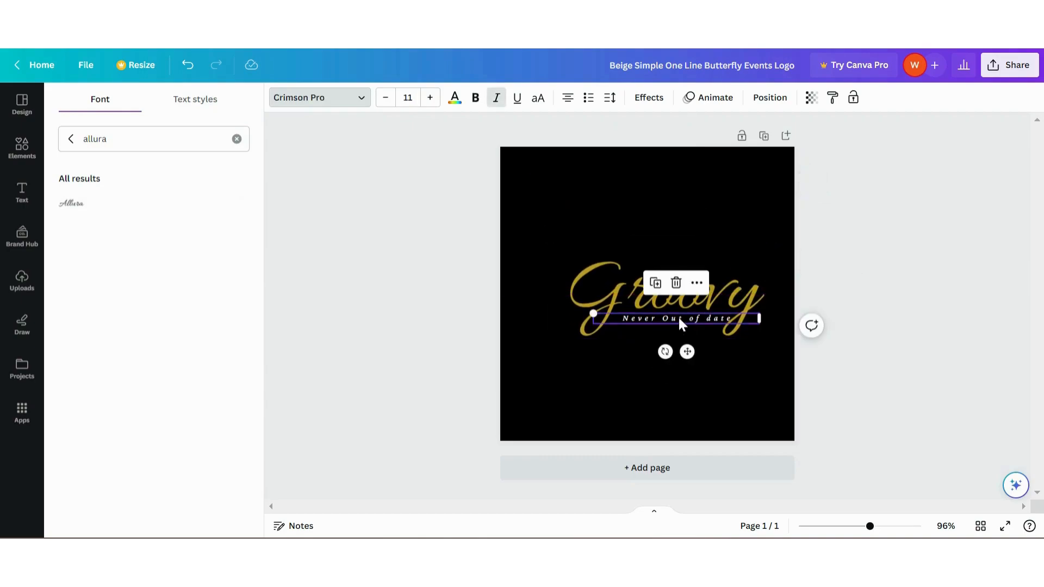
pyautogui.moveTo(677, 315); pyautogui.dragTo(672, 319)
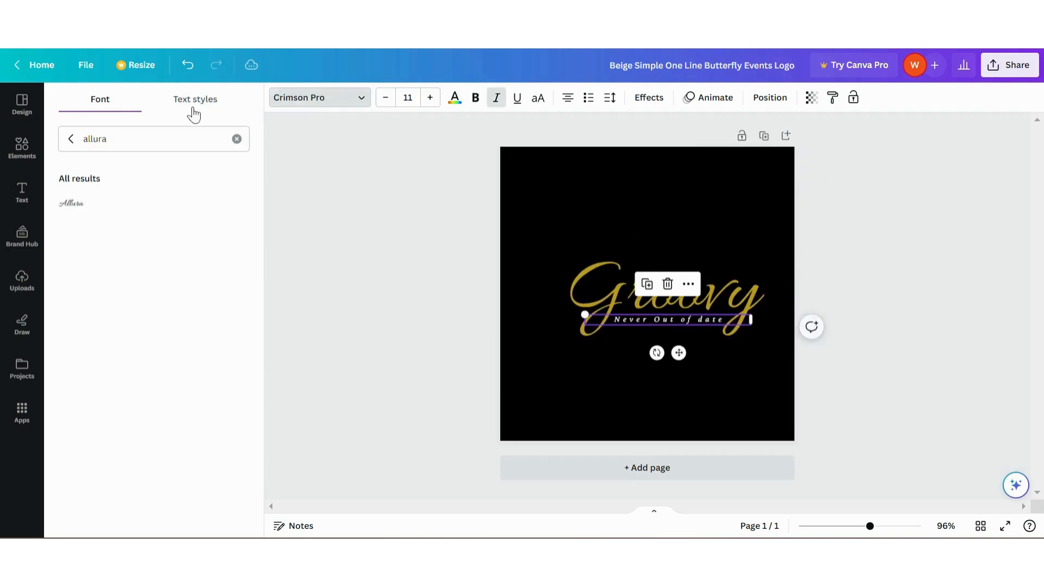
# Set the tagline in non-italic, uppercase Agrandir Medium with a letter spacing of 154
pyautogui.click(244, 140)
pyautogui.click(70, 139)
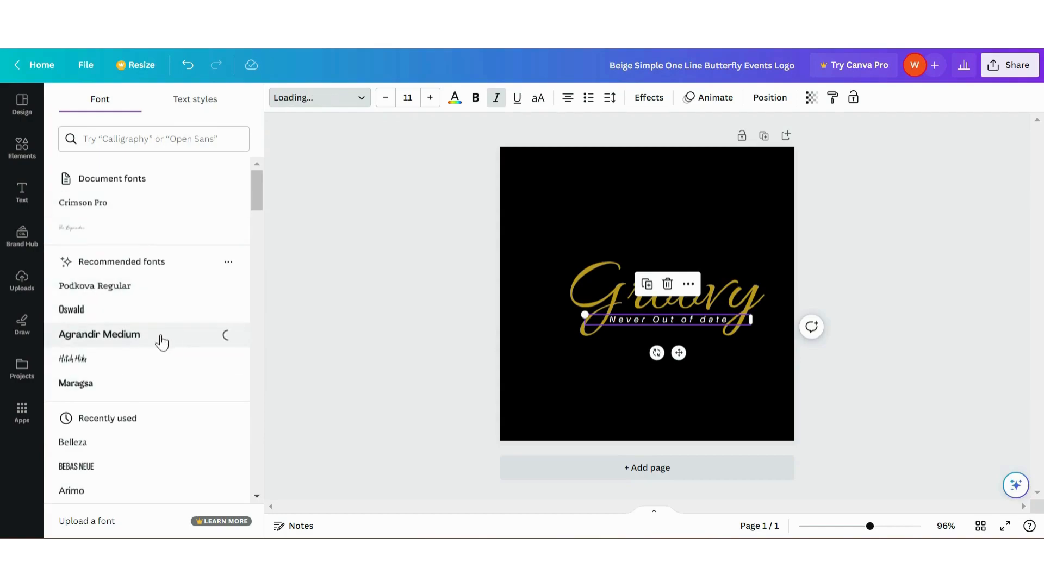
pyautogui.click(610, 98)
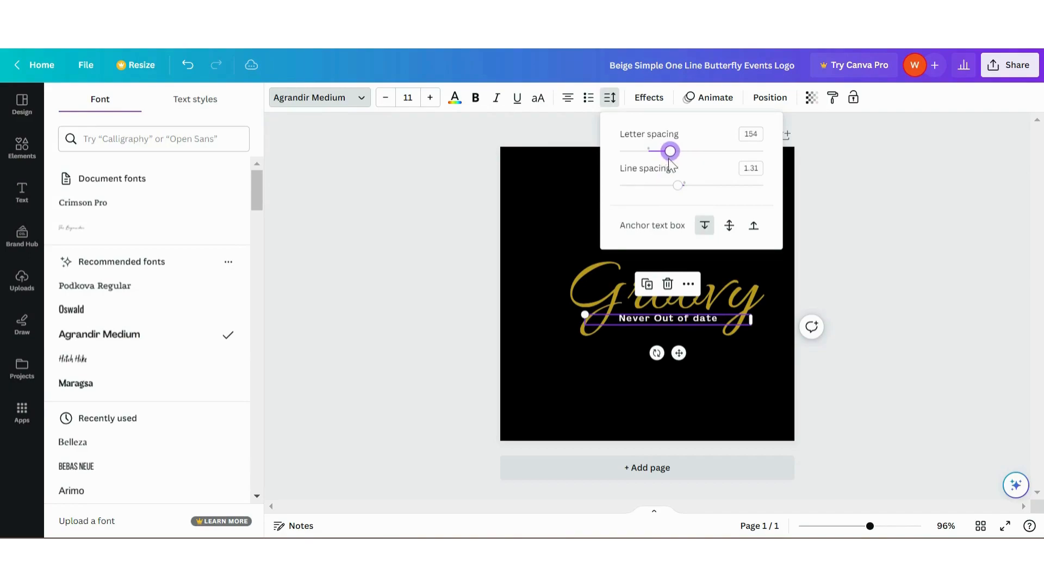
pyautogui.click(538, 97)
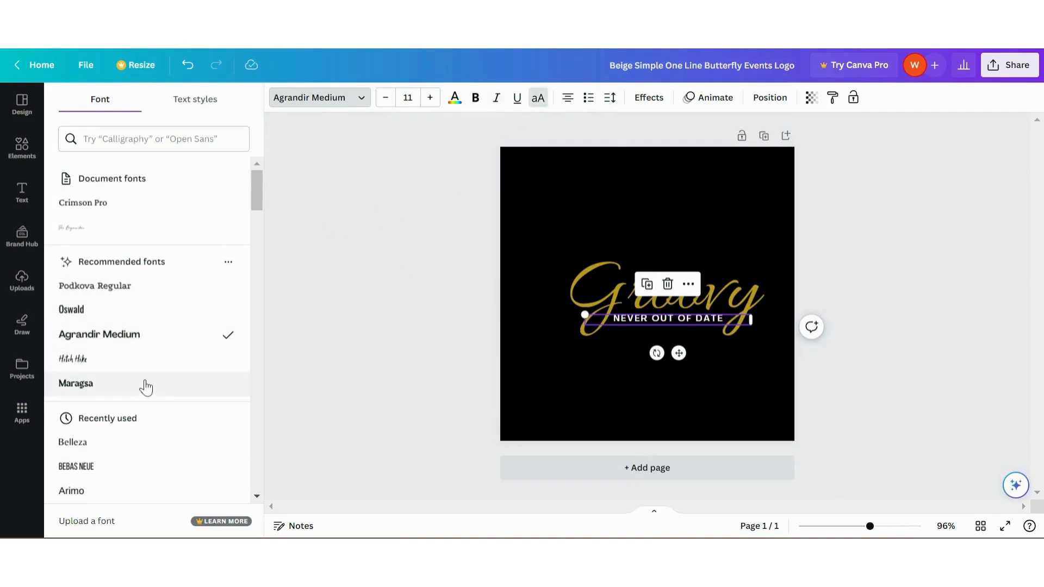
# Change the tagline's font to Belleza and shrink it to a font size of about 8.4, positioned within the lower part of "Groovy"
pyautogui.scroll(-5, 146, 386)
pyautogui.click(126, 199)
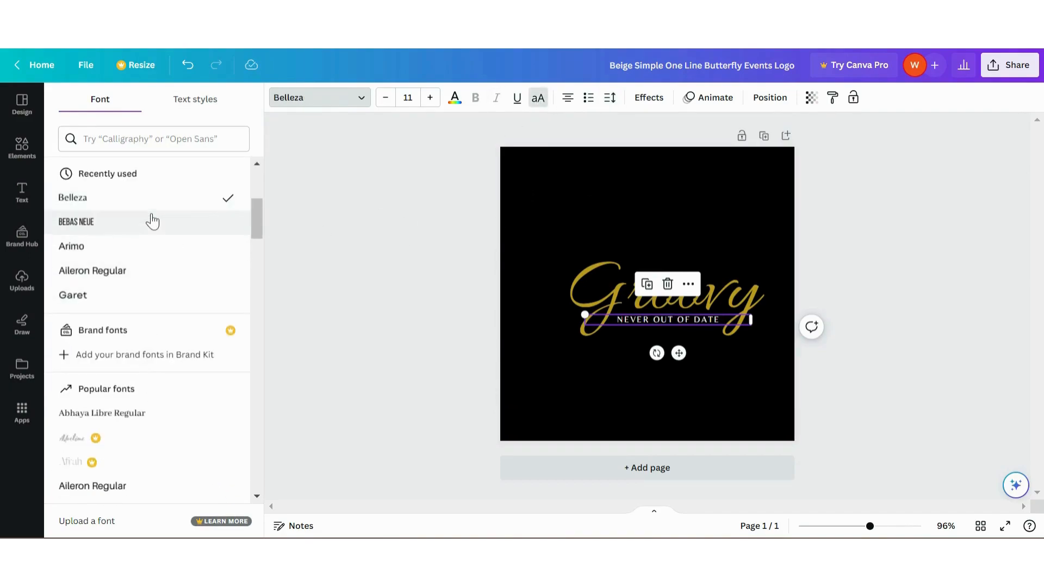
pyautogui.moveTo(584, 315); pyautogui.dragTo(608, 319)
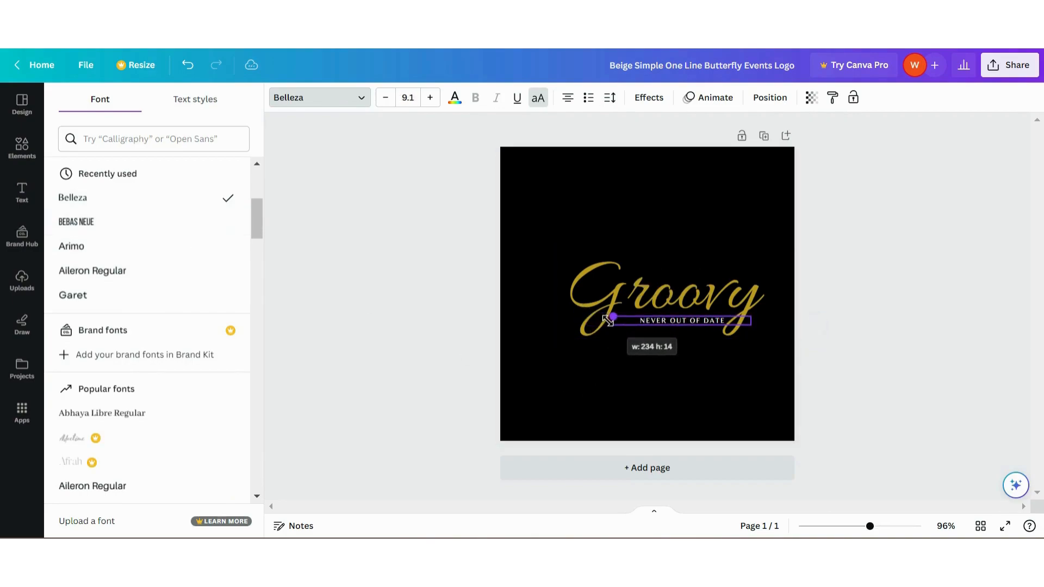
pyautogui.moveTo(693, 353); pyautogui.dragTo(679, 346)
pyautogui.click(610, 98)
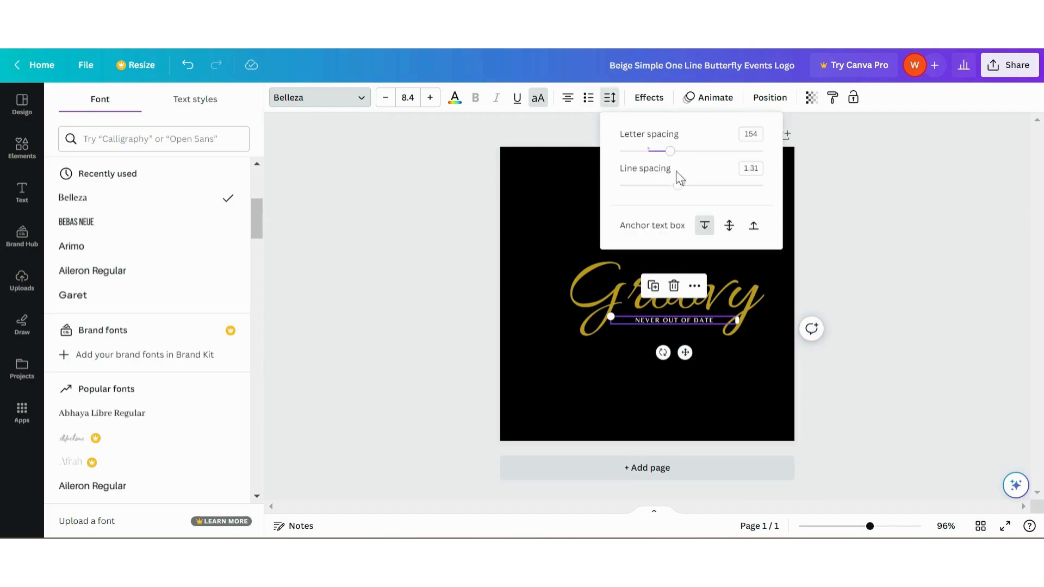
pyautogui.click(870, 299)
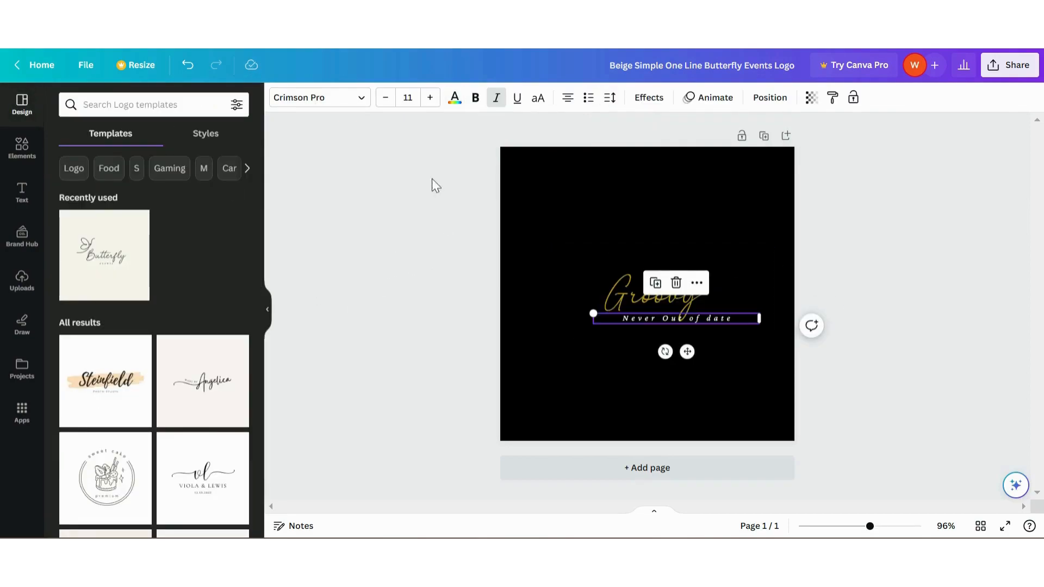
# Change the font of the "Groovy" text to Allura
pyautogui.click(603, 293)
pyautogui.click(320, 98)
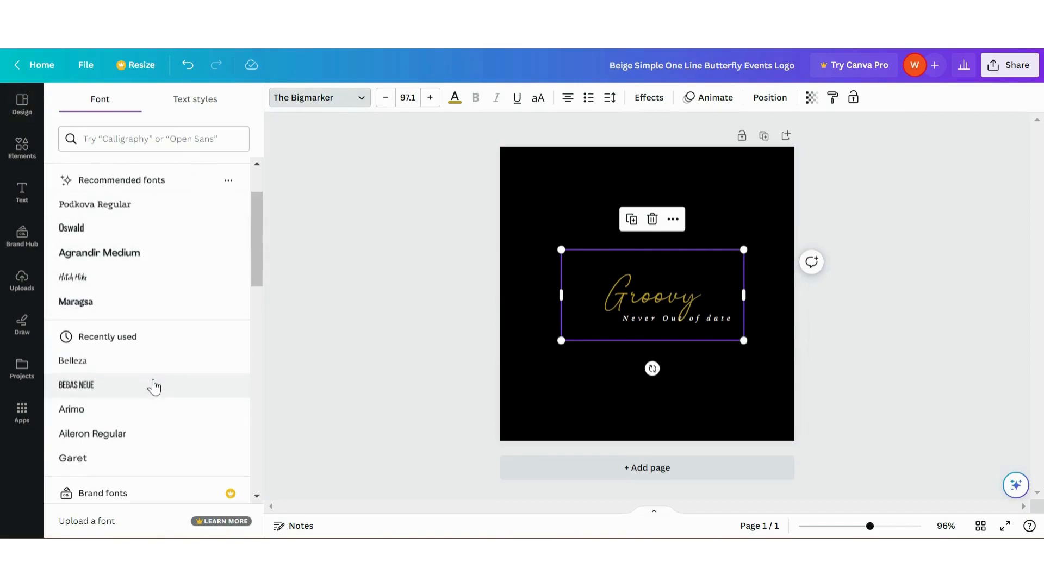
pyautogui.scroll(-6, 158, 383)
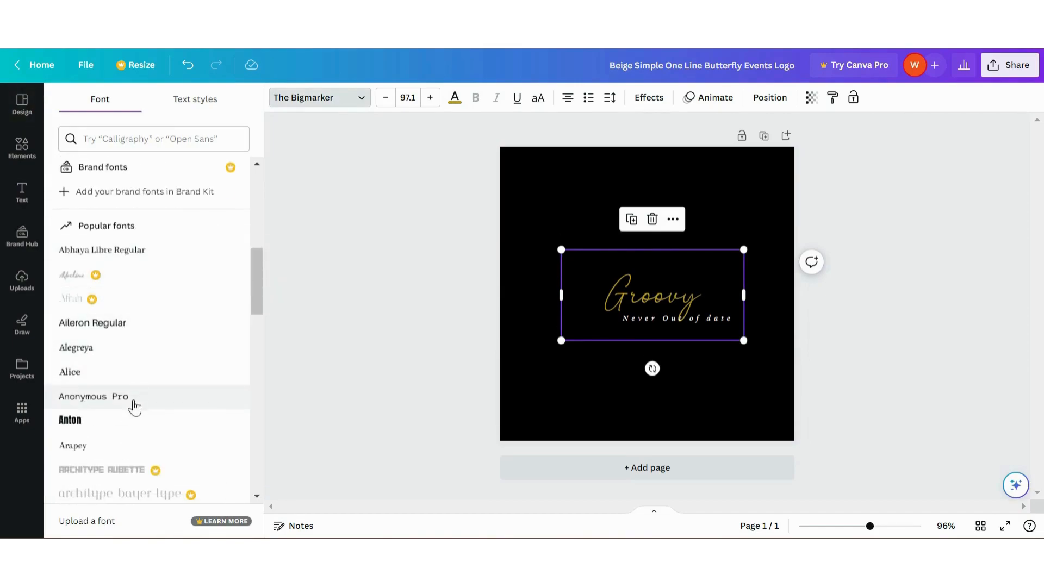
pyautogui.scroll(-5, 130, 407)
pyautogui.scroll(-5, 188, 382)
pyautogui.scroll(-10, 188, 382)
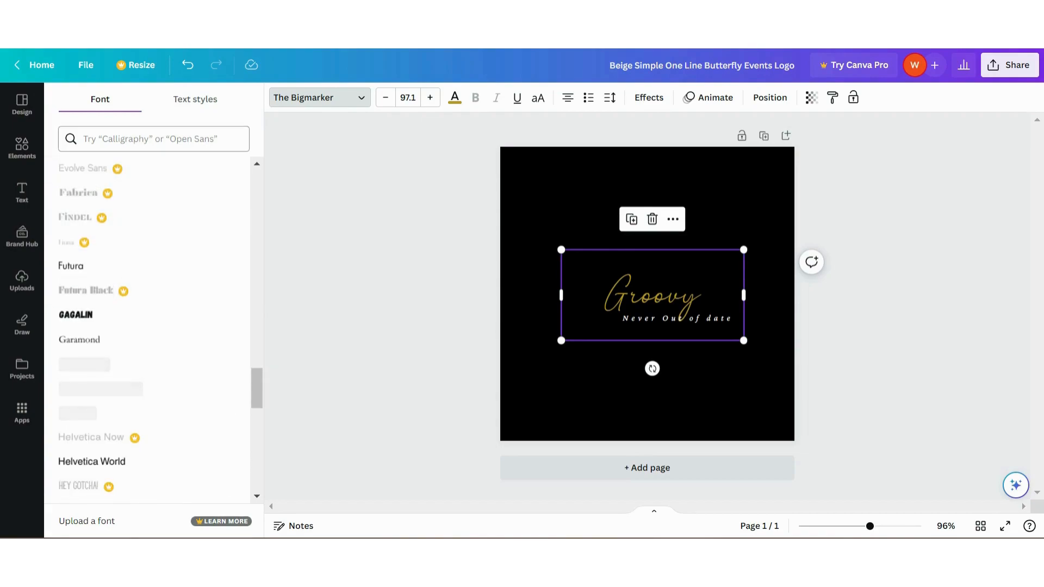
pyautogui.click(150, 139)
pyautogui.write('allu')
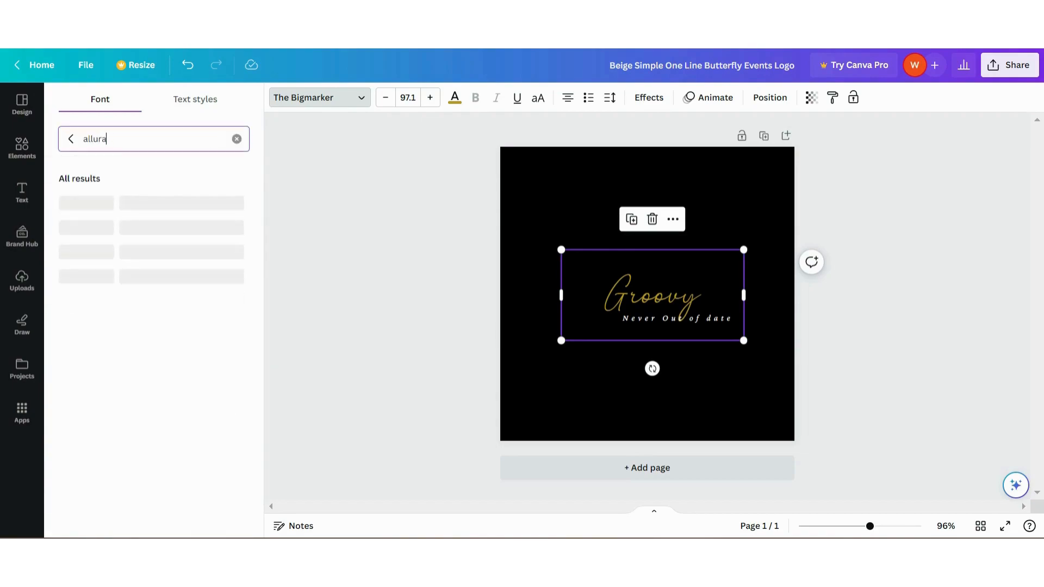
pyautogui.write('ra')
pyautogui.click(73, 204)
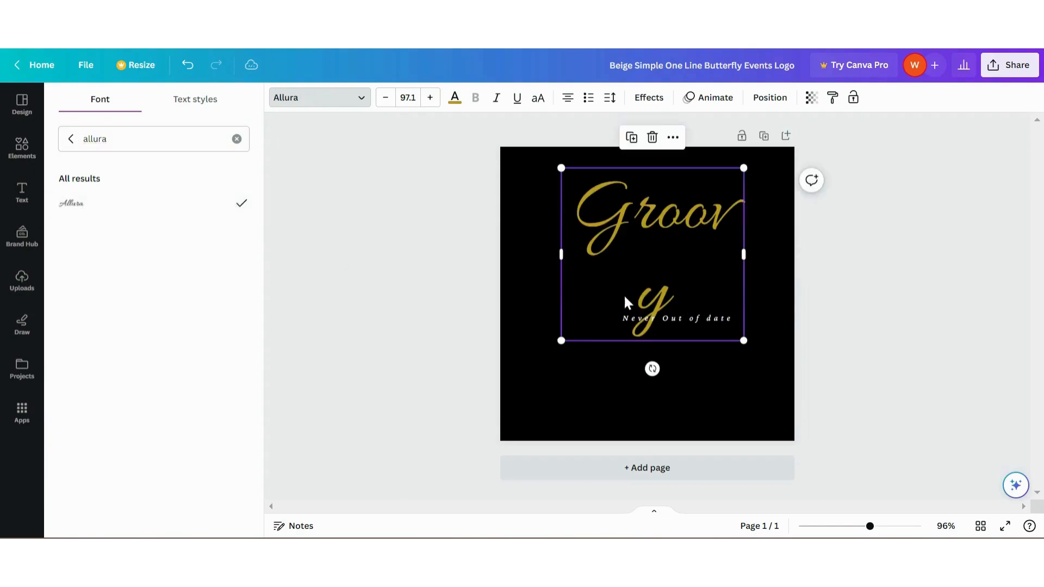
# Widen the "Groovy" text box so the word fits on one line, and shift the name and tagline slightly left
pyautogui.moveTo(747, 255); pyautogui.dragTo(783, 254)
pyautogui.moveTo(752, 287); pyautogui.dragTo(739, 284)
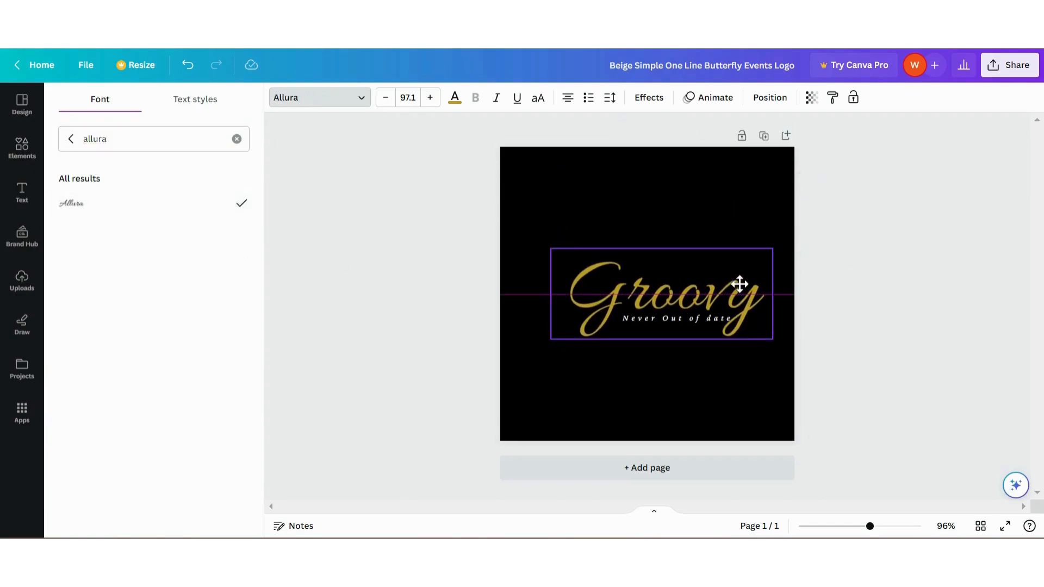
pyautogui.click(692, 320)
pyautogui.moveTo(692, 320); pyautogui.dragTo(684, 320)
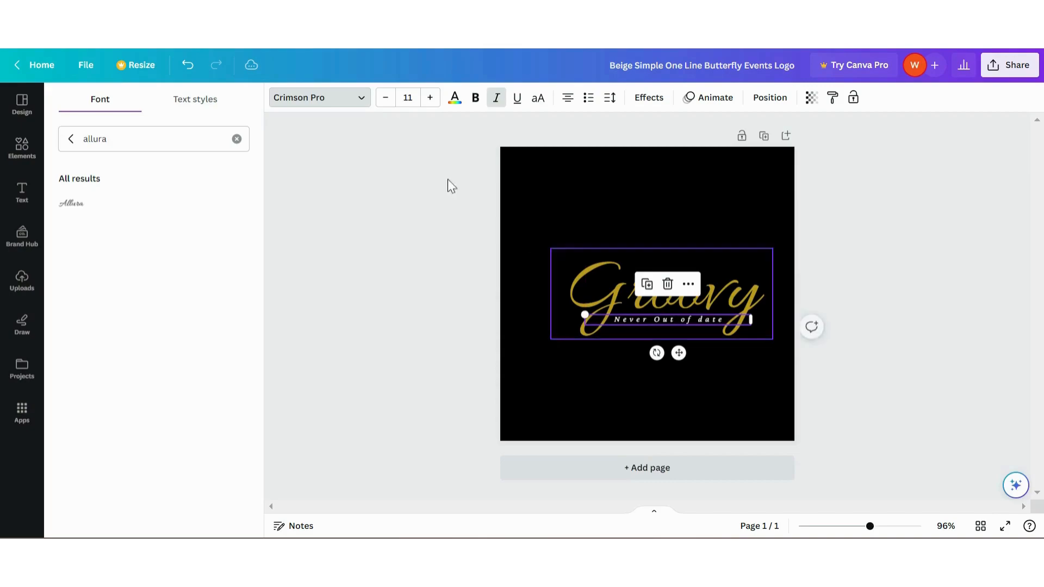
# Set the tagline in uppercase, non-italic Agrandir Medium with a letter spacing of 157
pyautogui.click(237, 139)
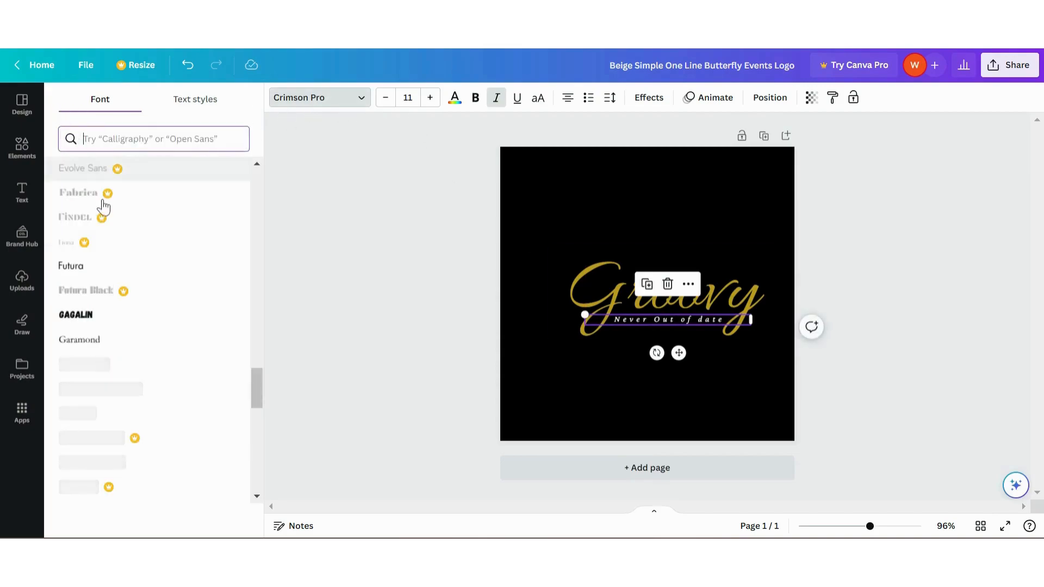
pyautogui.scroll(15, 94, 205)
pyautogui.click(93, 352)
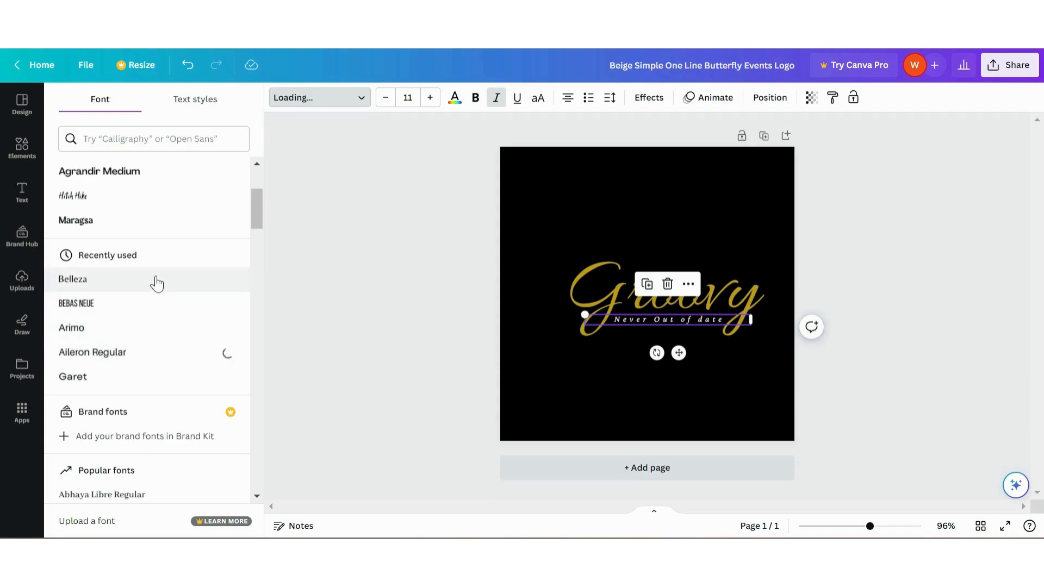
pyautogui.scroll(3, 142, 235)
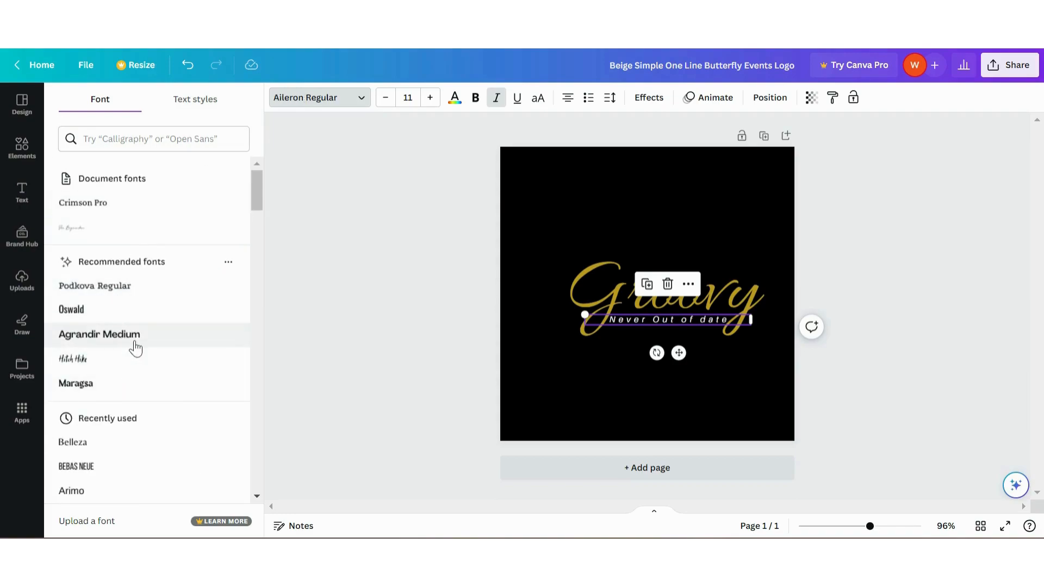
pyautogui.click(174, 341)
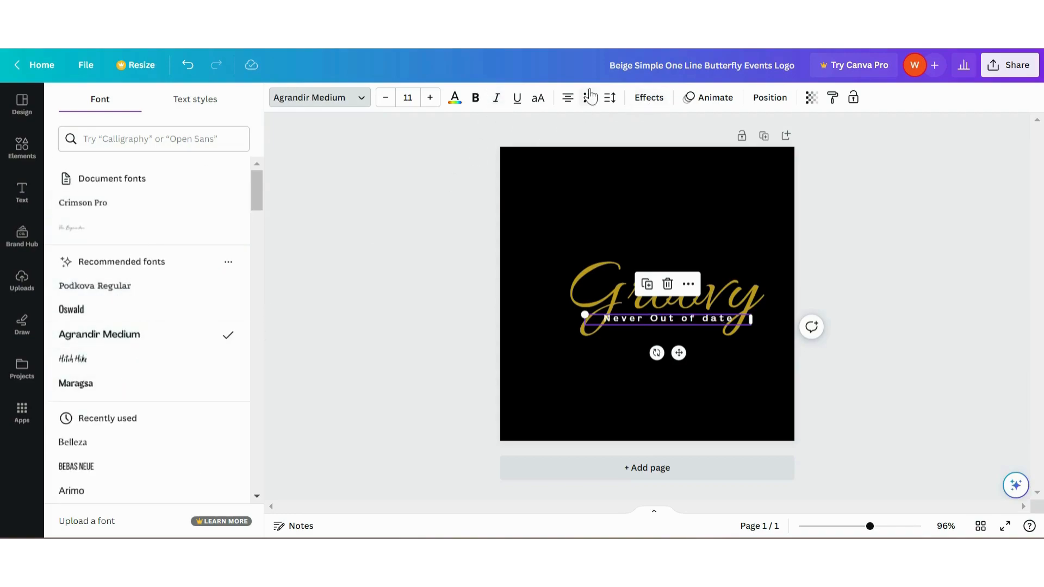
pyautogui.click(609, 97)
pyautogui.moveTo(701, 151); pyautogui.dragTo(671, 151)
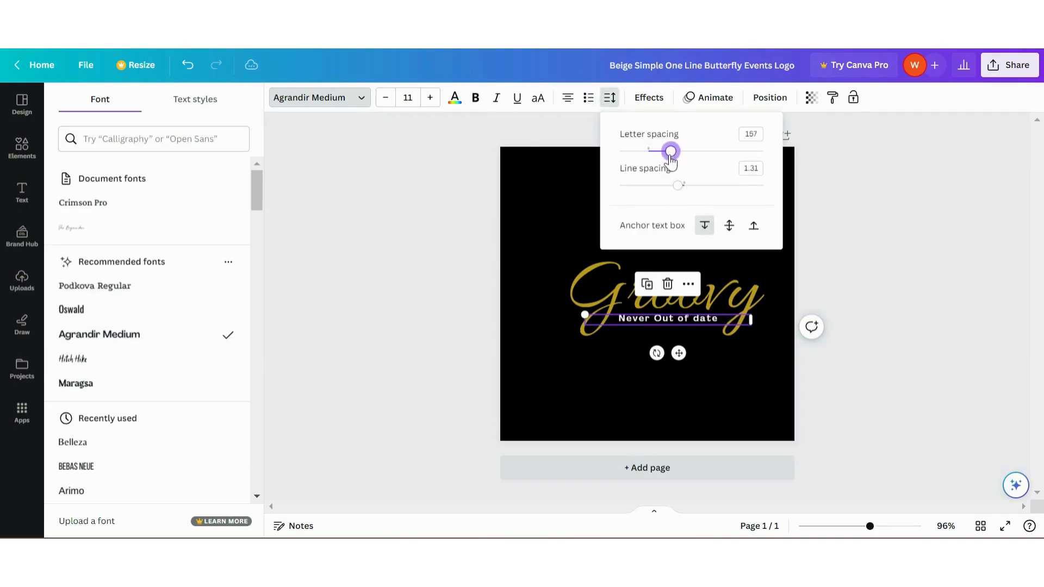
pyautogui.click(538, 98)
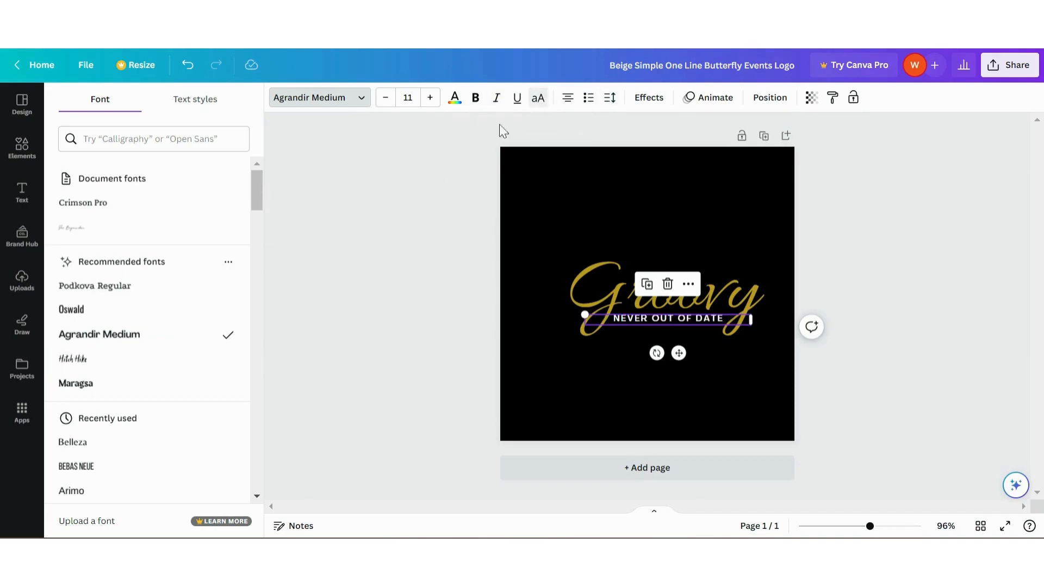
# Restyle the tagline in Belleza at about size 8.4 with a letter spacing of 218, positioned under the middle of "Groovy"
pyautogui.scroll(-5, 144, 381)
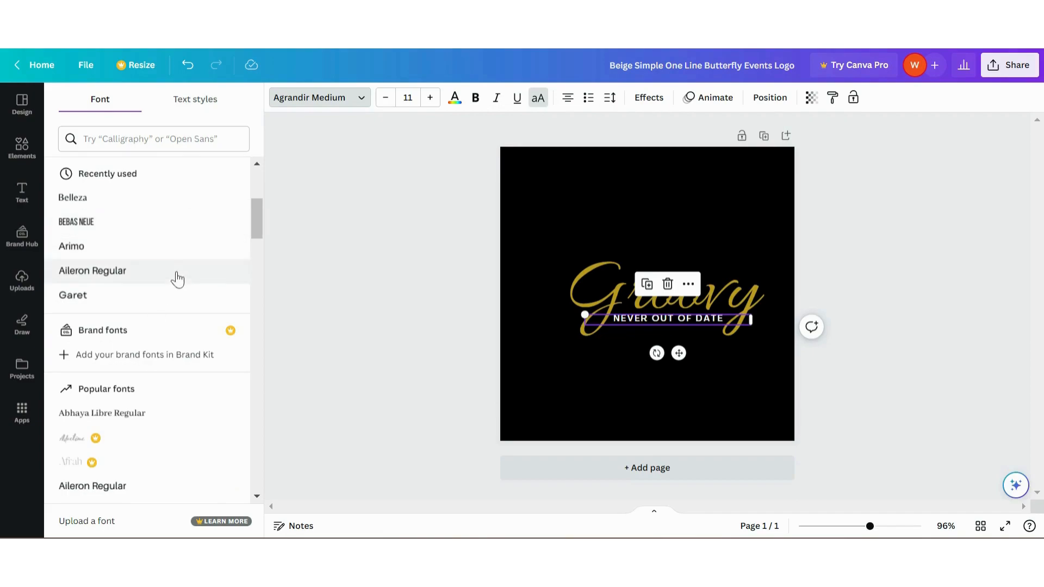
pyautogui.click(147, 197)
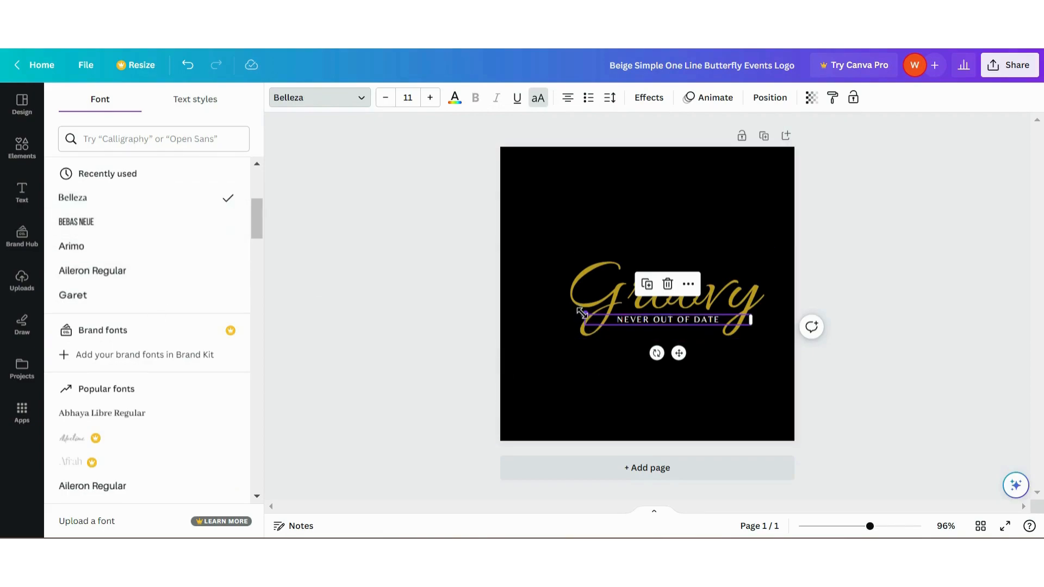
pyautogui.moveTo(585, 315); pyautogui.dragTo(618, 321)
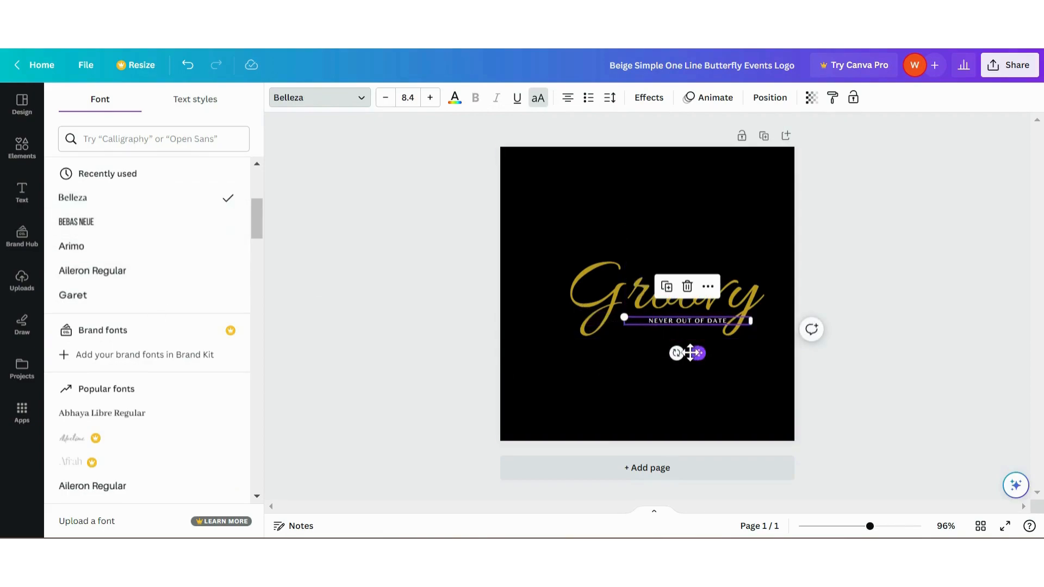
pyautogui.moveTo(693, 352); pyautogui.dragTo(681, 352)
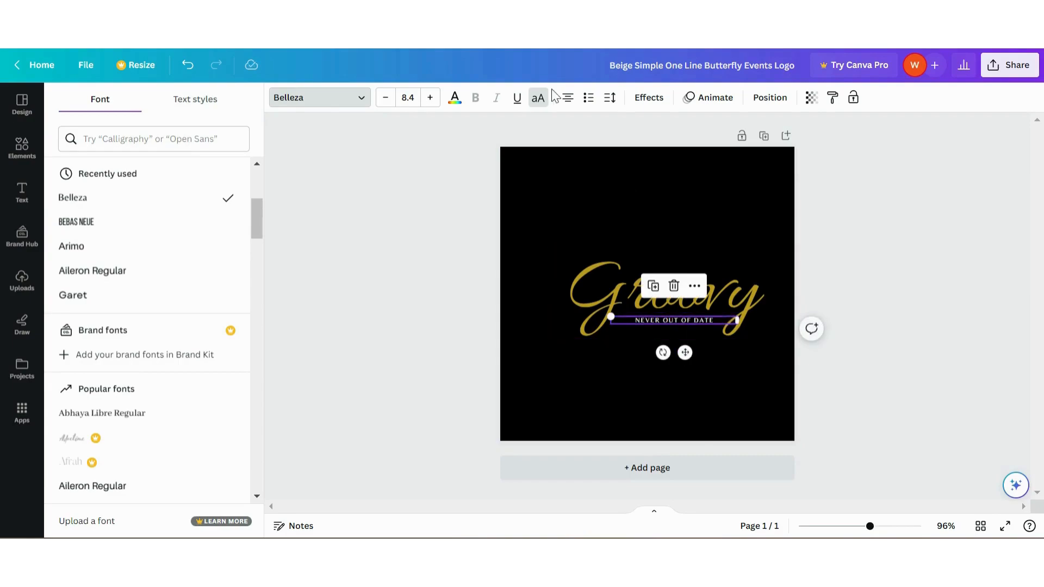
pyautogui.click(609, 98)
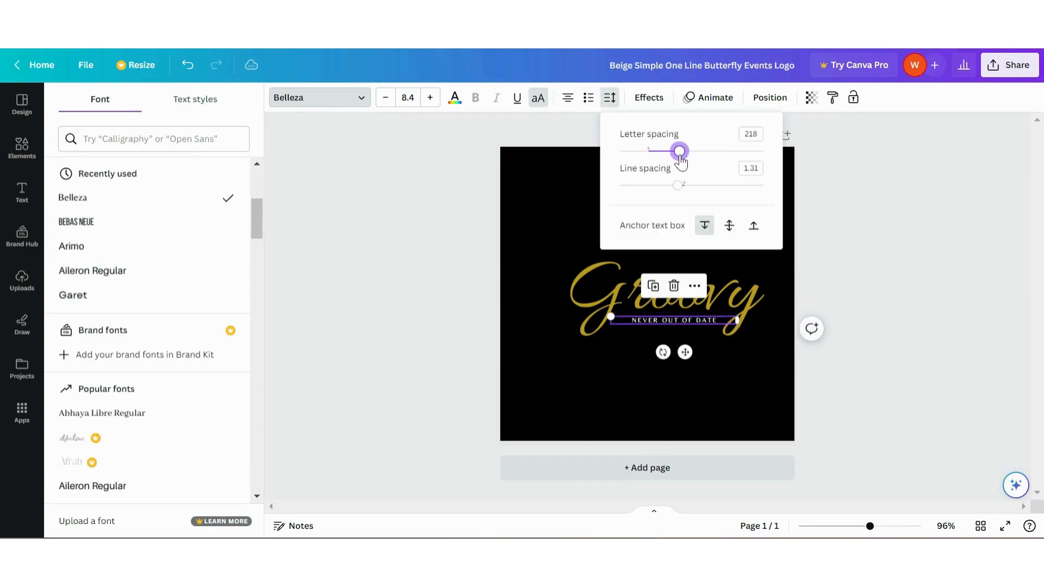
pyautogui.click(843, 305)
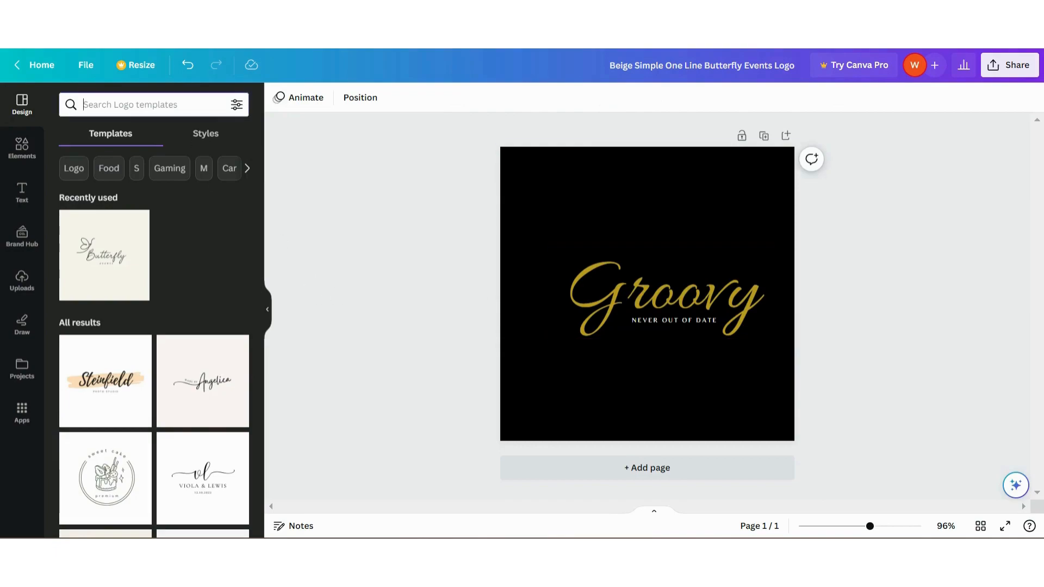
# Add the thin gold chain graphic from an elements search for "necklace", tilted slightly clockwise over the last letters of "Groovy"
pyautogui.click(21, 190)
pyautogui.click(23, 148)
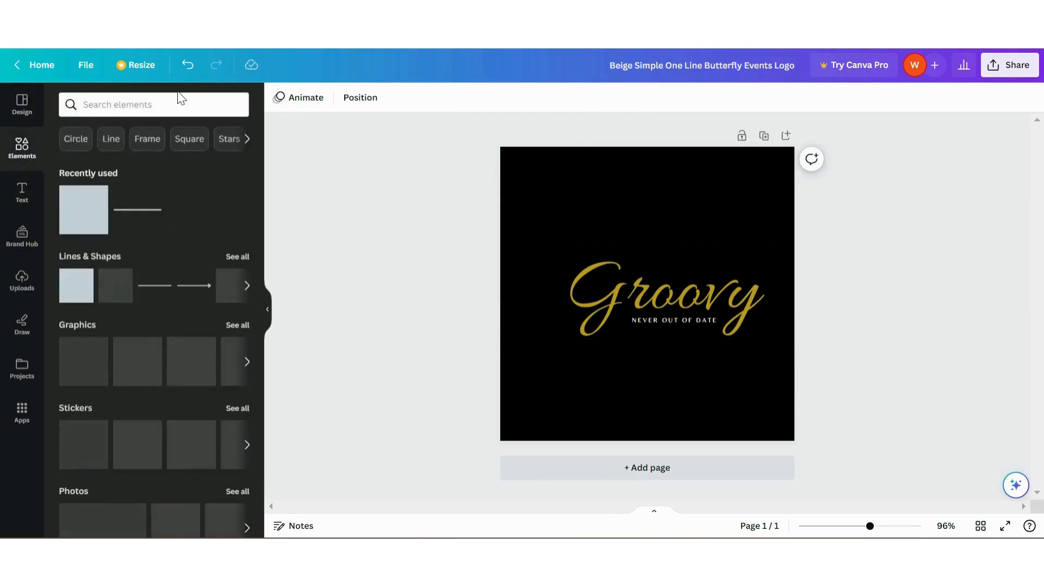
pyautogui.click(153, 104)
pyautogui.write('necklace')
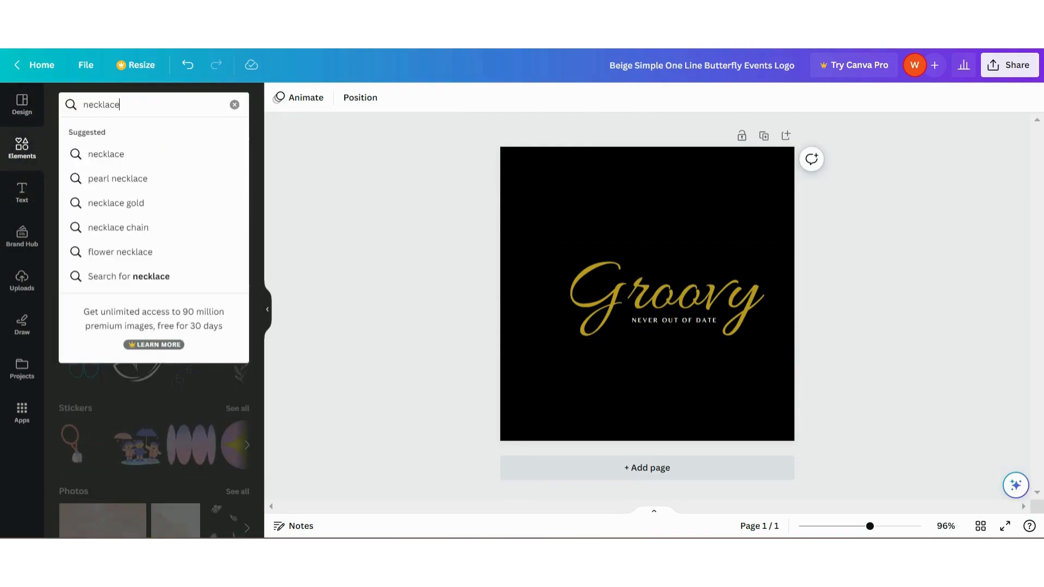
pyautogui.press('Return')
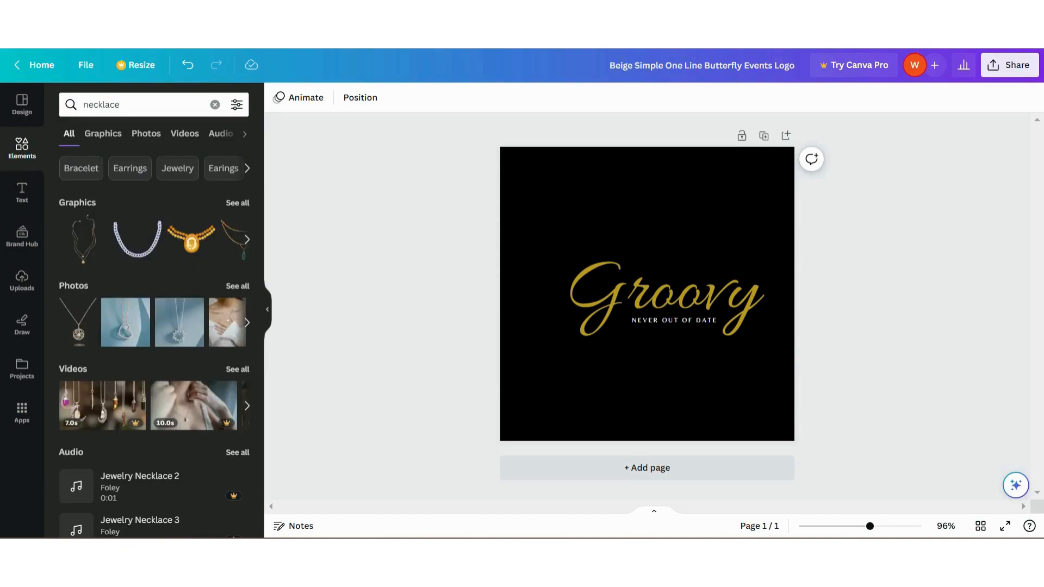
pyautogui.click(64, 243)
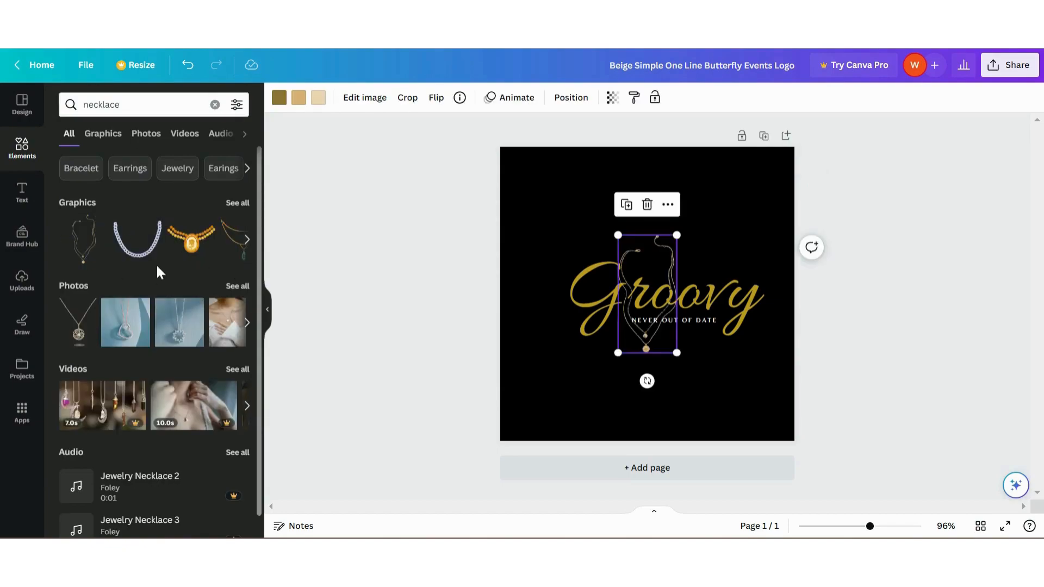
pyautogui.moveTo(645, 394); pyautogui.dragTo(616, 390)
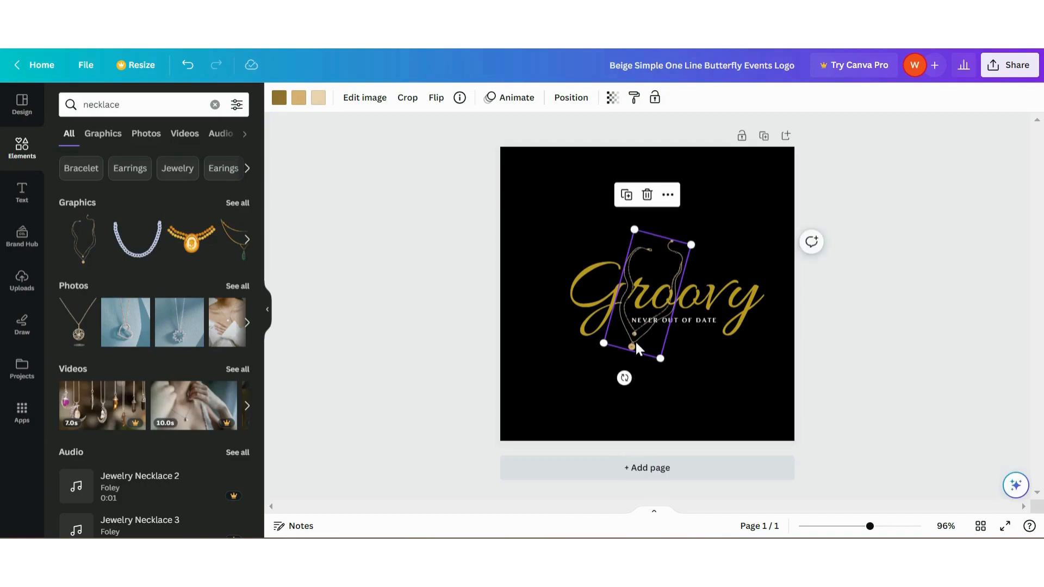
pyautogui.moveTo(632, 345); pyautogui.dragTo(706, 333)
# Recolour the "Groovy" text white
pyautogui.click(596, 309)
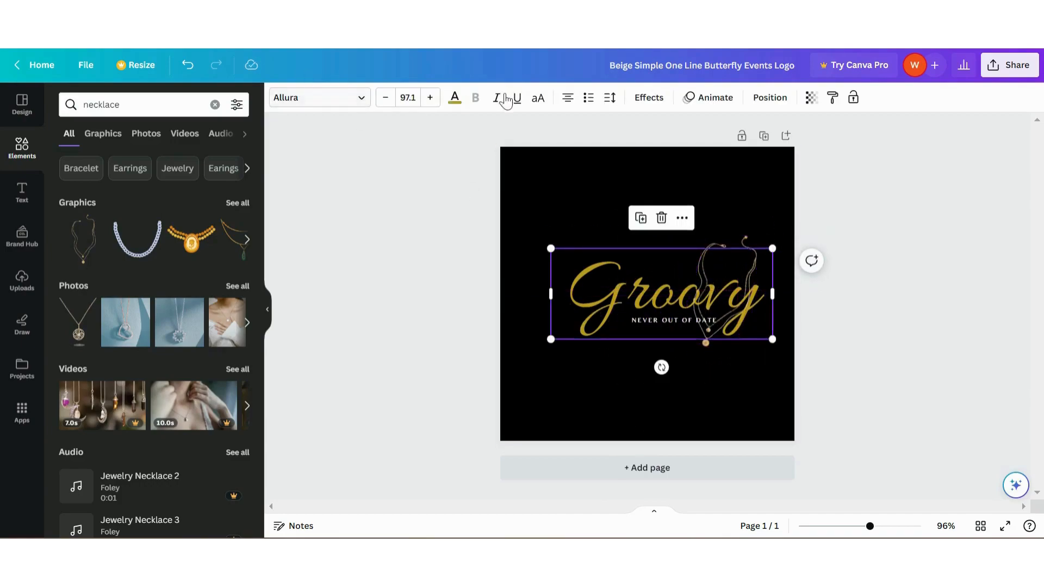
pyautogui.click(454, 98)
pyautogui.click(72, 172)
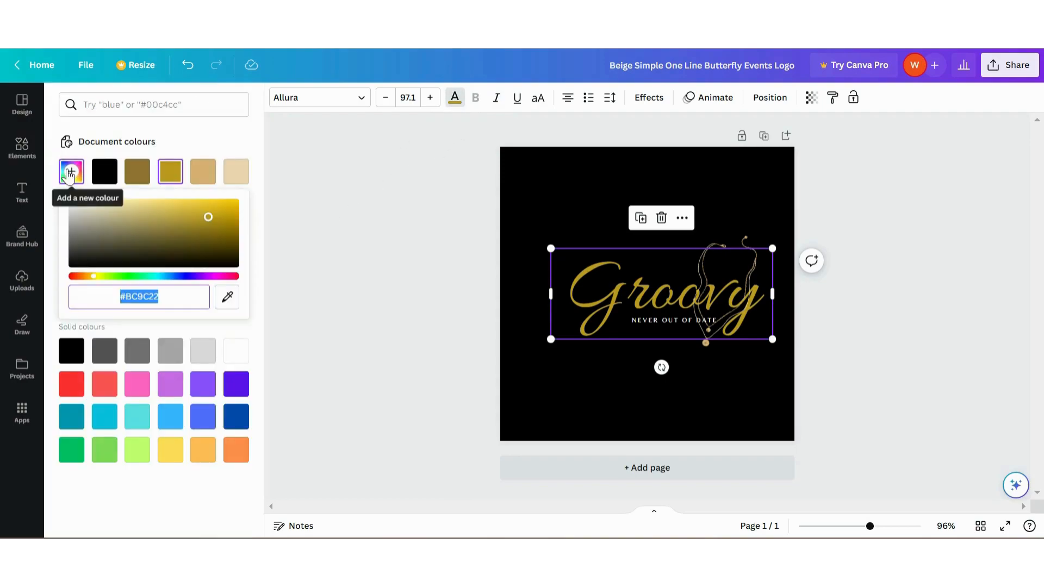
pyautogui.click(454, 97)
pyautogui.click(455, 98)
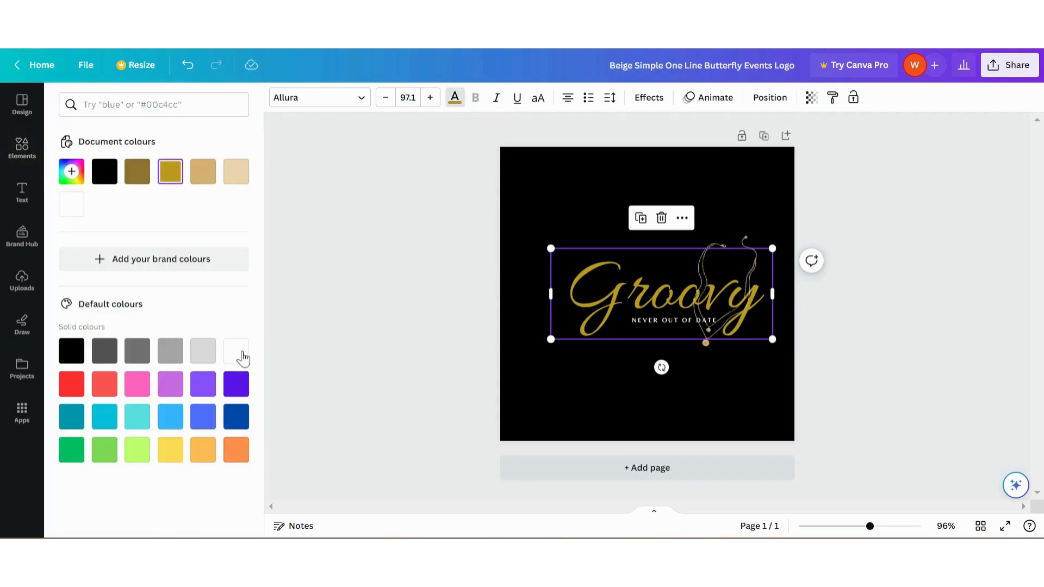
pyautogui.click(236, 350)
# Move the necklace graphic slightly left and down over the end of "Groovy"
pyautogui.click(750, 263)
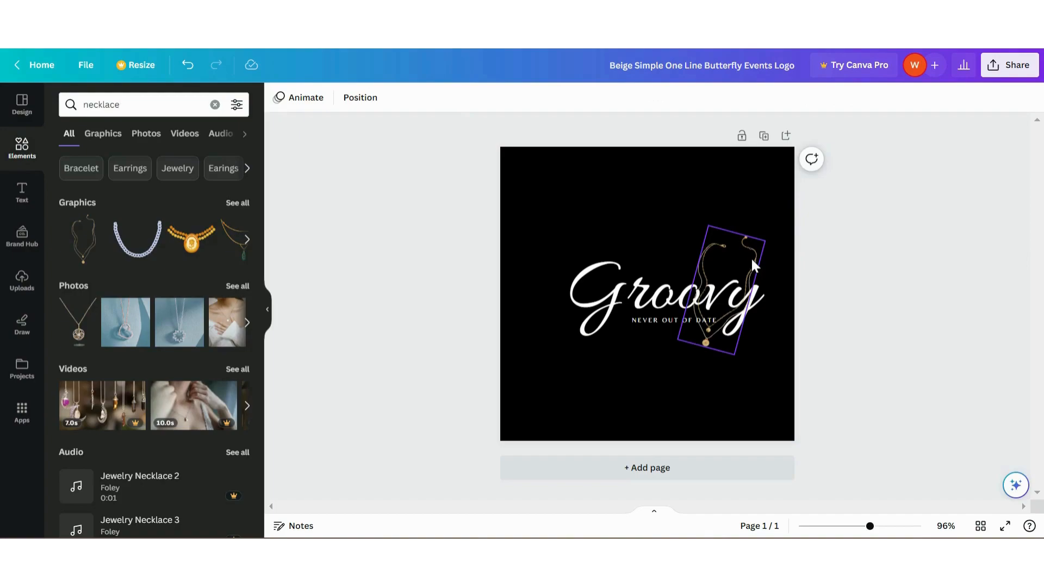
pyautogui.moveTo(751, 263)
pyautogui.mouseDown()
pyautogui.moveTo(769, 259)
pyautogui.moveTo(751, 274)
pyautogui.moveTo(738, 268)
pyautogui.mouseUp()
pyautogui.click(895, 327)
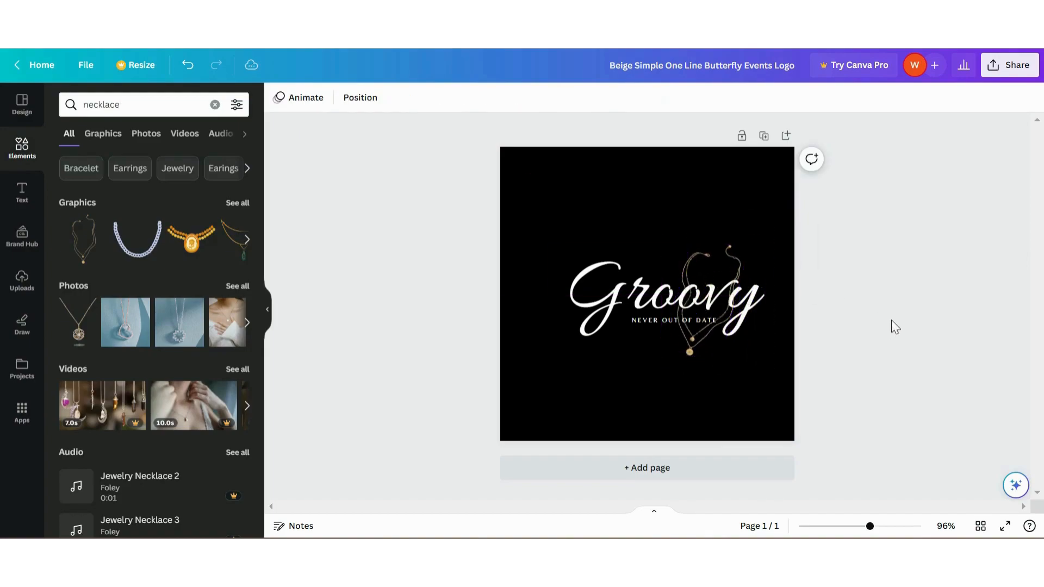
# Shift the name, tagline and necklace together slightly left towards the canvas centre, and duplicate the page
pyautogui.click(764, 135)
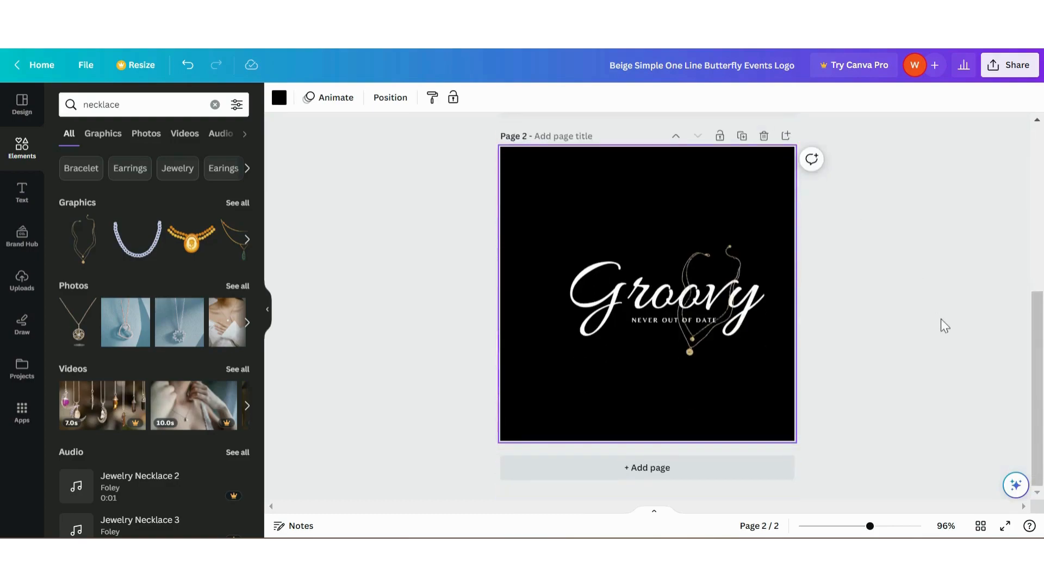
pyautogui.hotkey('ctrl', 'z')
pyautogui.moveTo(564, 211); pyautogui.dragTo(762, 379)
pyautogui.moveTo(666, 310); pyautogui.dragTo(655, 308)
pyautogui.click(936, 354)
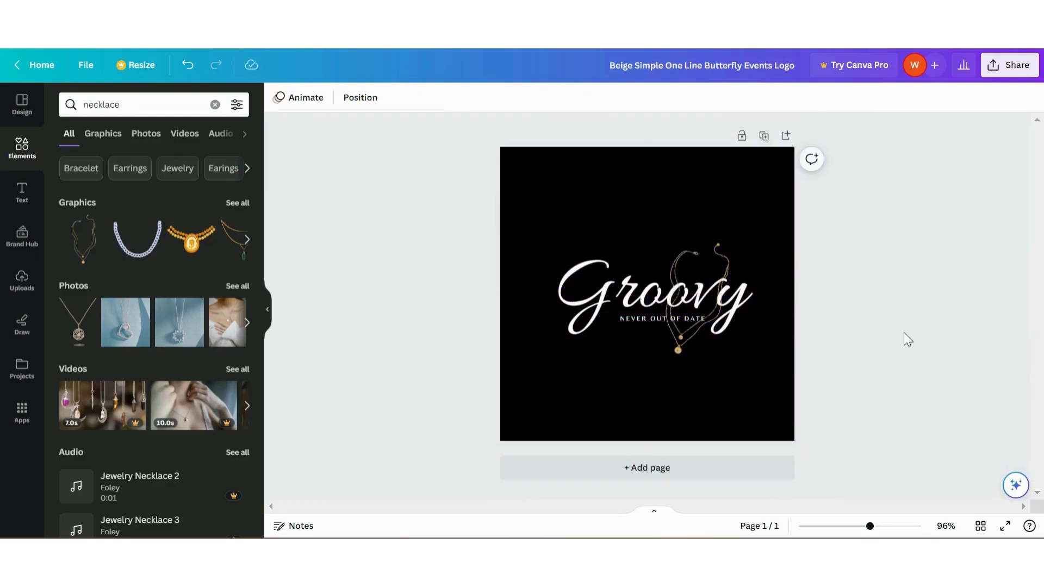
pyautogui.click(764, 136)
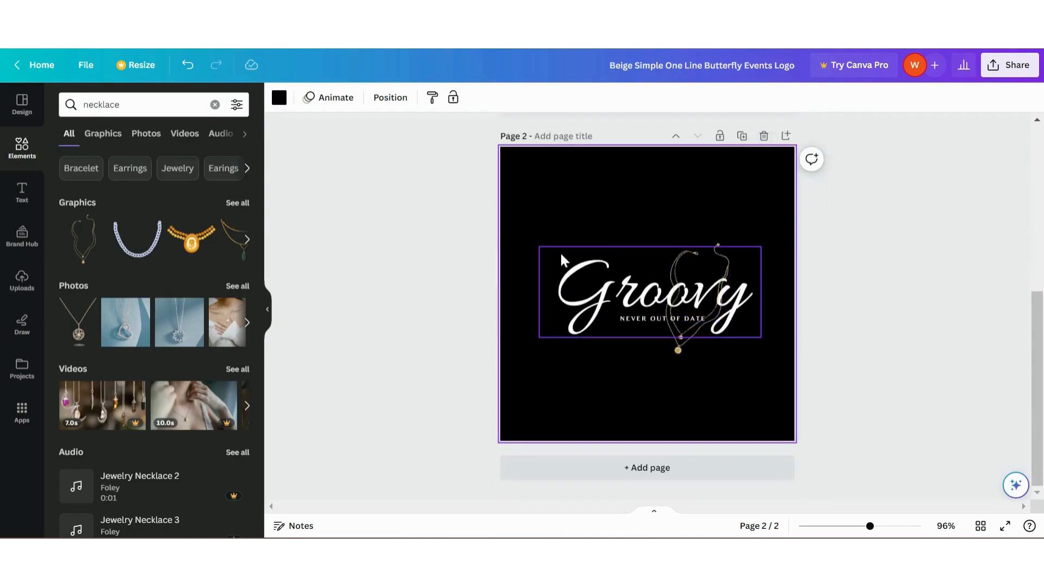
# Recolour the "Groovy" name and the tagline on page 2 black
pyautogui.moveTo(636, 298); pyautogui.dragTo(635, 295)
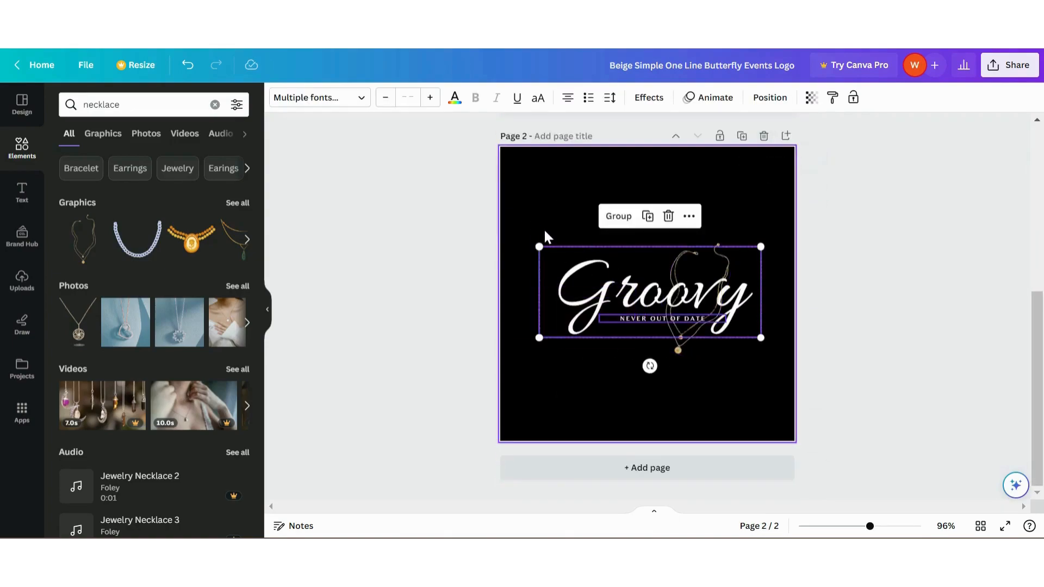
pyautogui.click(347, 100)
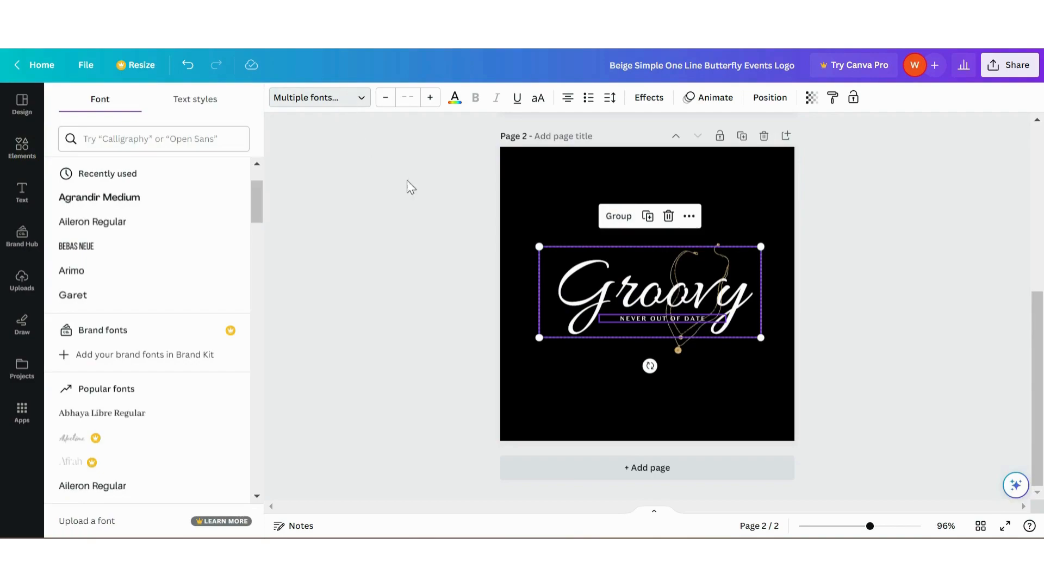
pyautogui.scroll(5, 463, 251)
pyautogui.scroll(-5, 463, 251)
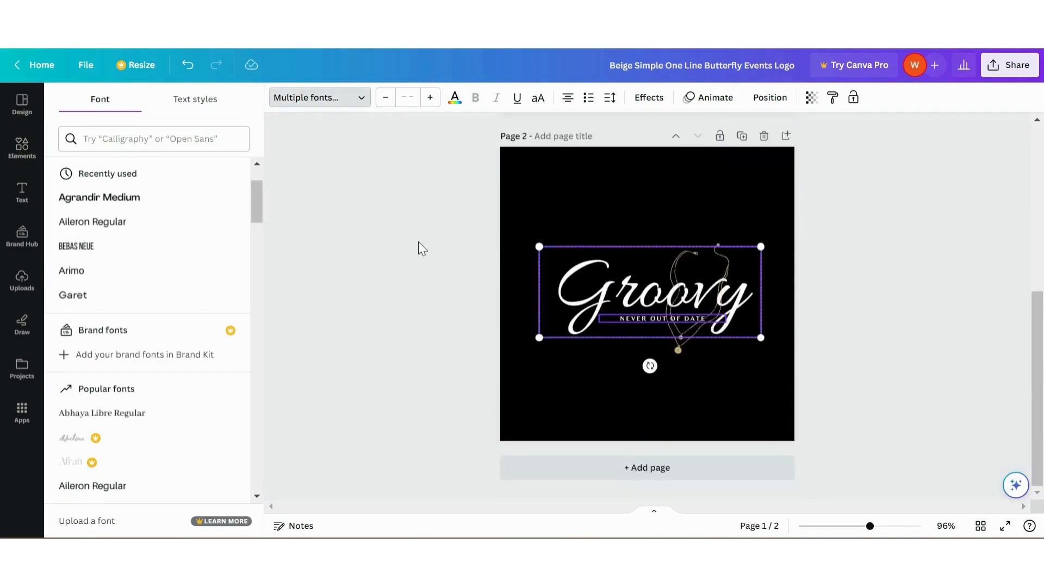
pyautogui.click(454, 102)
pyautogui.click(104, 172)
pyautogui.click(571, 228)
pyautogui.press('Delete')
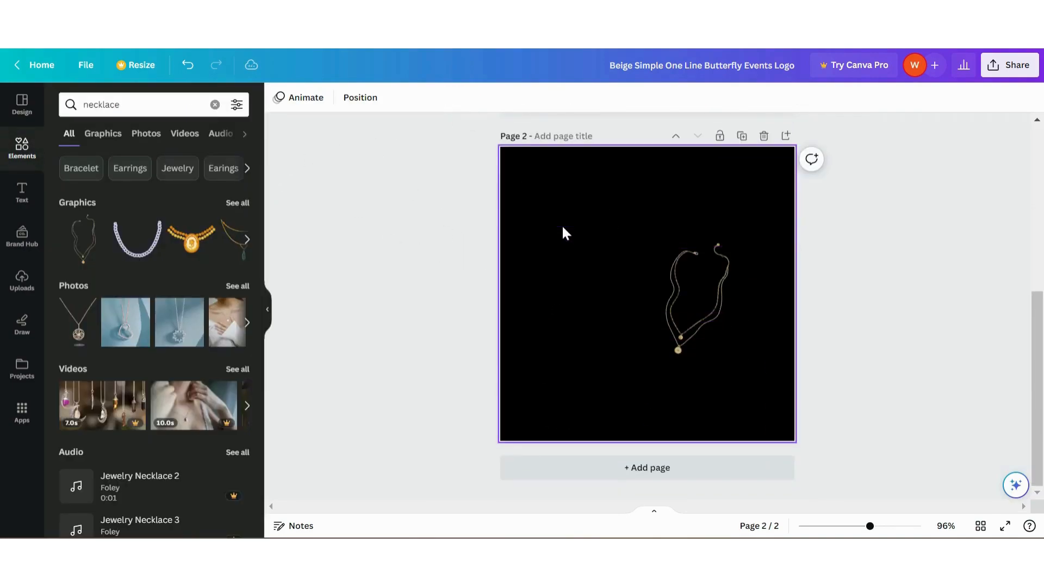
# Set the page 2 background to a custom solid light cream, #FFFAF4
pyautogui.click(544, 236)
pyautogui.click(279, 97)
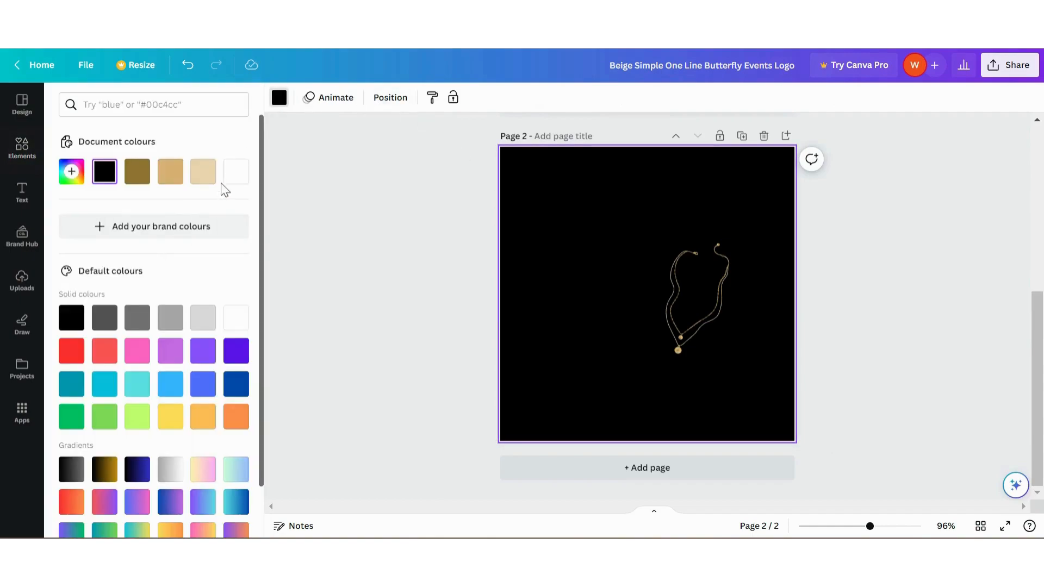
pyautogui.click(234, 325)
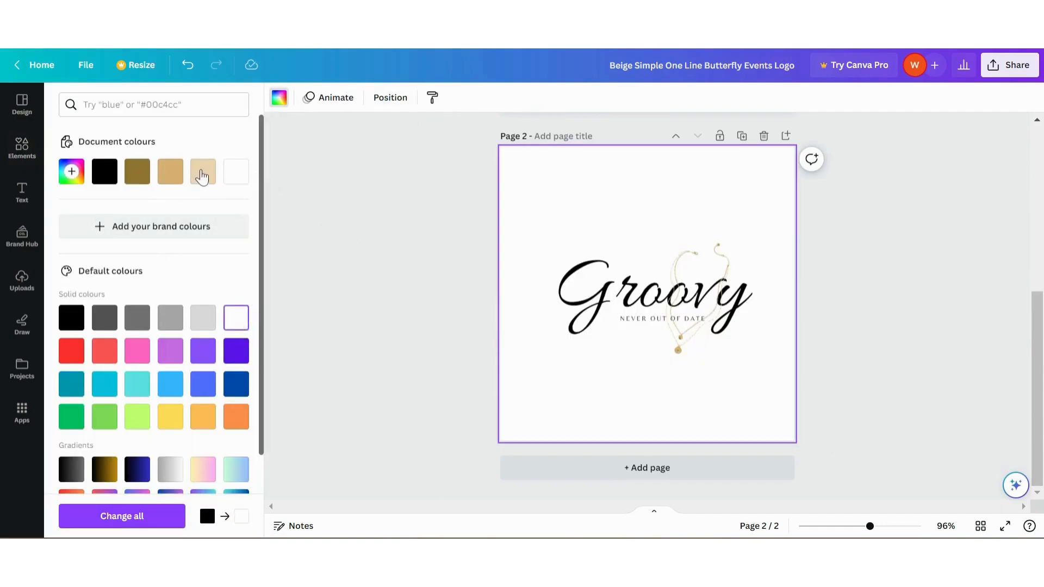
pyautogui.click(202, 177)
pyautogui.click(235, 175)
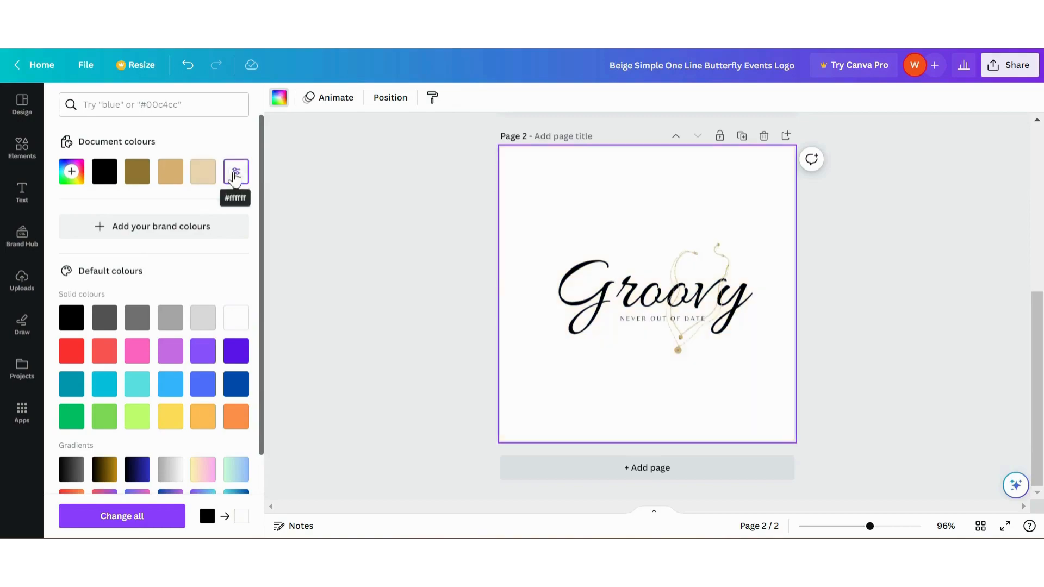
pyautogui.click(70, 173)
pyautogui.click(87, 307)
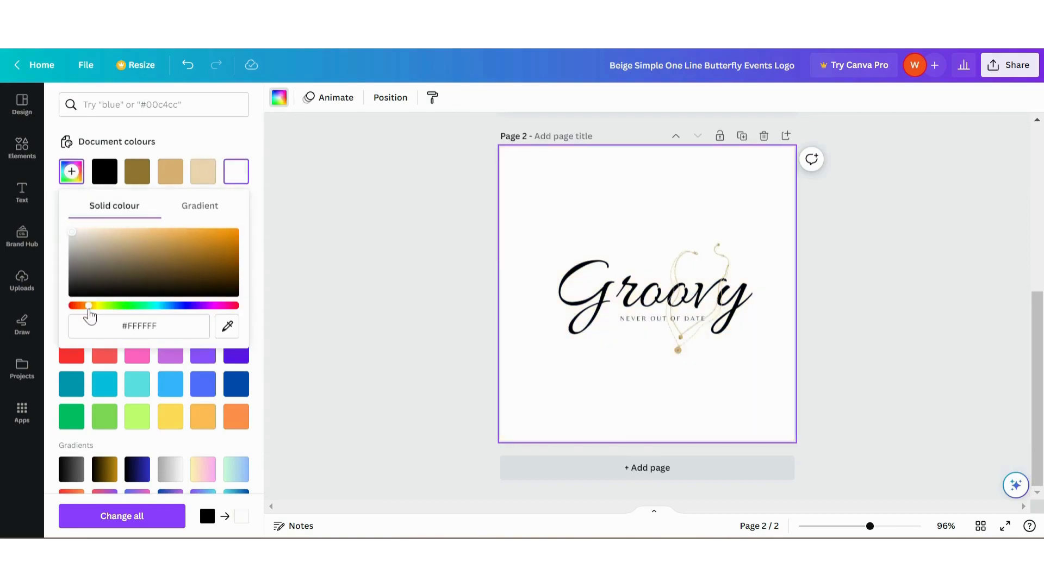
pyautogui.click(75, 232)
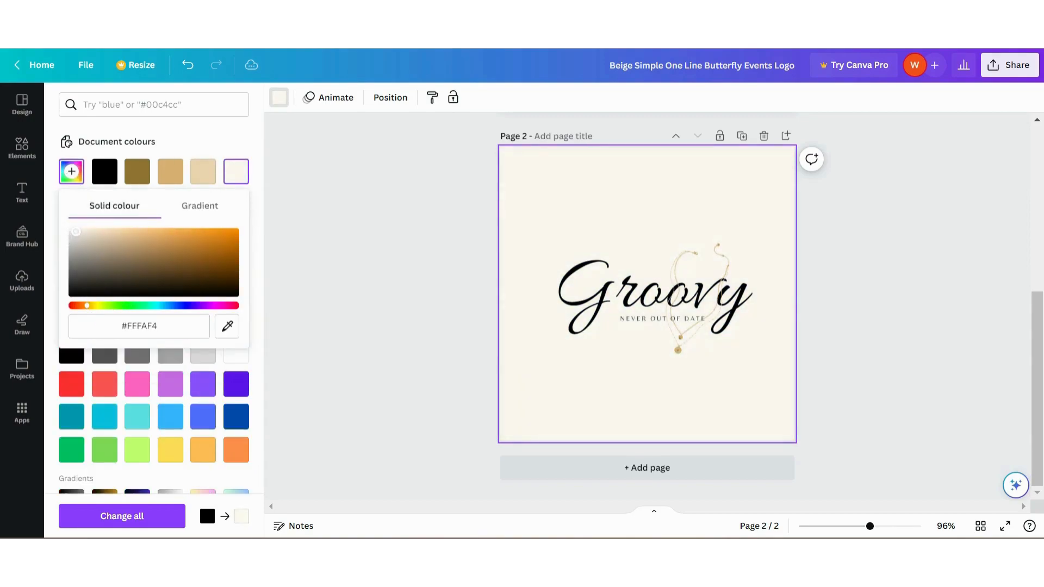
pyautogui.click(330, 197)
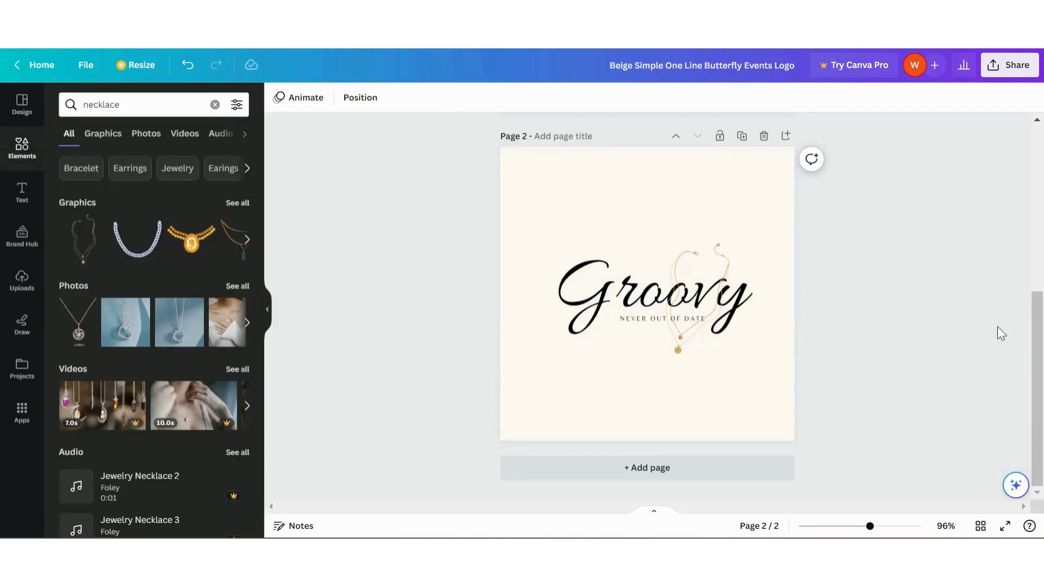
# Compare the two logo pages and show page 1 in full-screen presentation
pyautogui.scroll(3, 973, 320)
pyautogui.scroll(-3, 946, 305)
pyautogui.scroll(6, 924, 282)
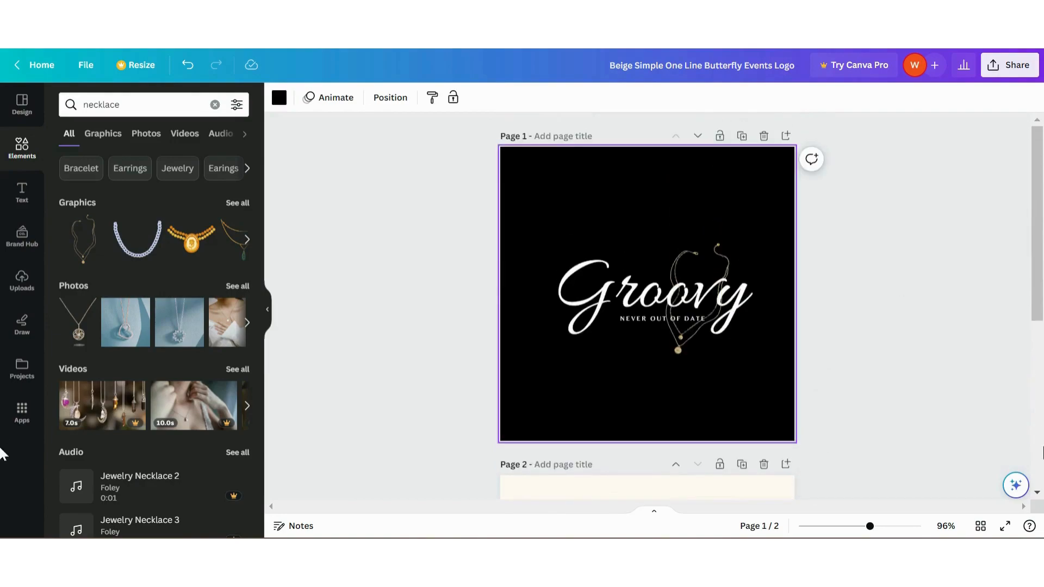
pyautogui.click(1005, 527)
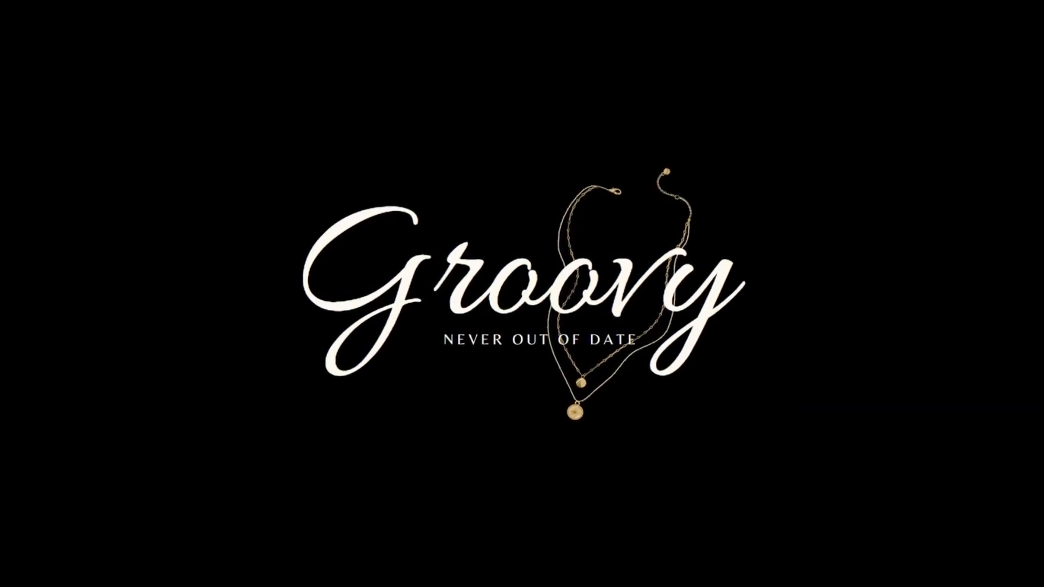